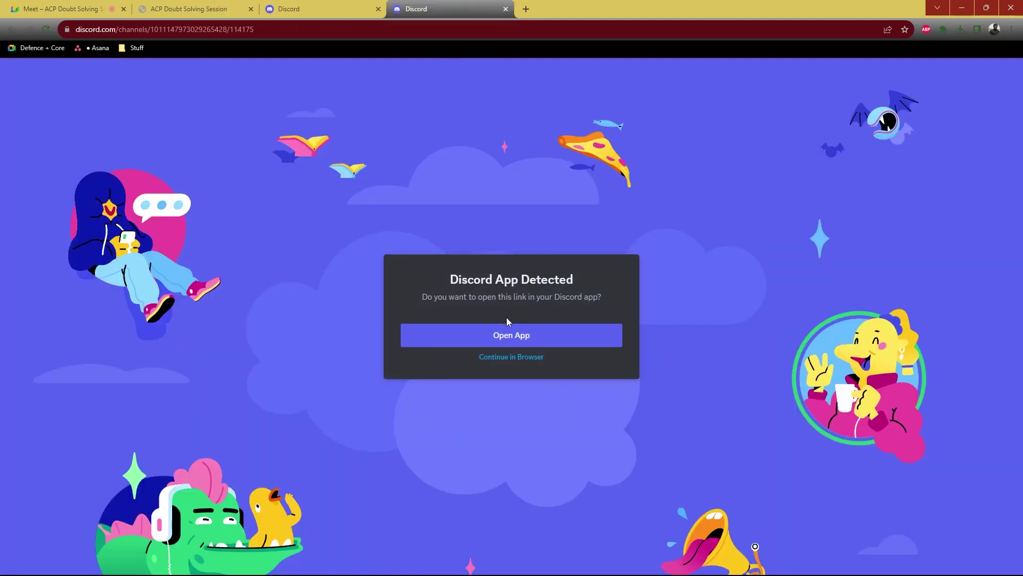
Open Discord, search the server for 'pause button issue' and open the Lesson 5 Pause Button Issue thread
{"action": "left_click", "coordinate": [507, 334]}
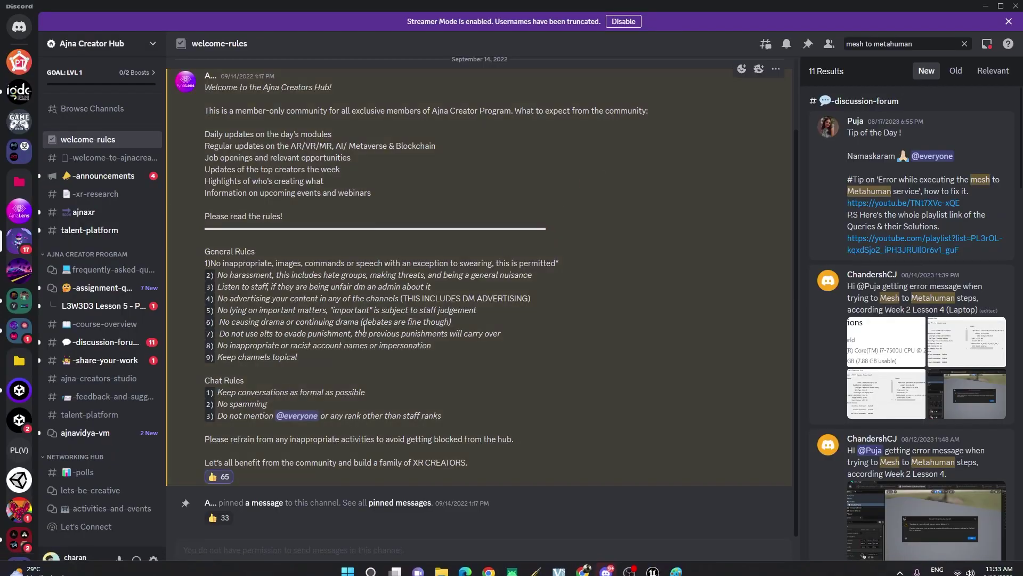
{"action": "type", "text": "p"}
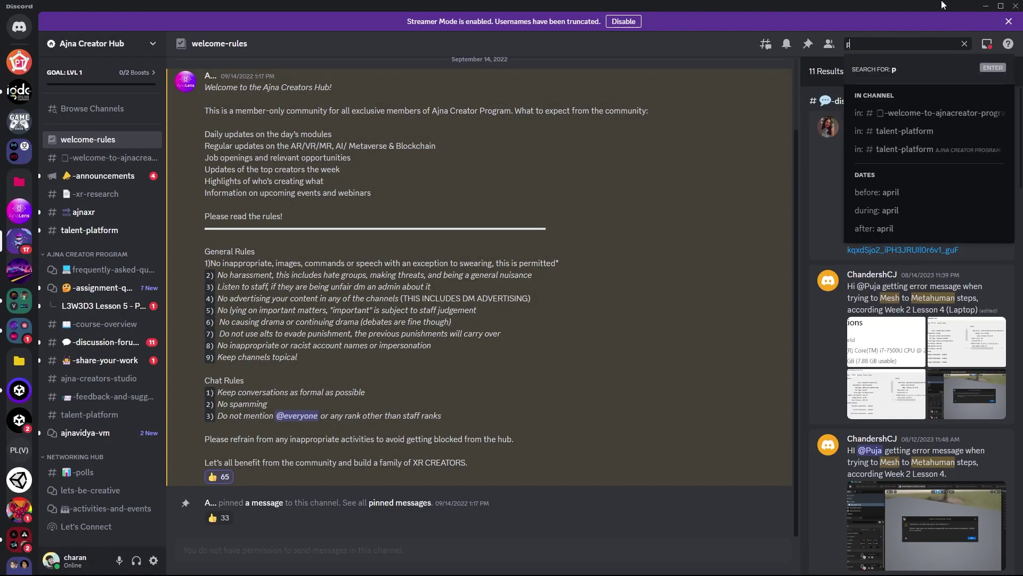
{"action": "type", "text": "asue"}
{"action": "key", "text": "BackSpace"}
{"action": "key", "text": "BackSpace"}
{"action": "key", "text": "BackSpace"}
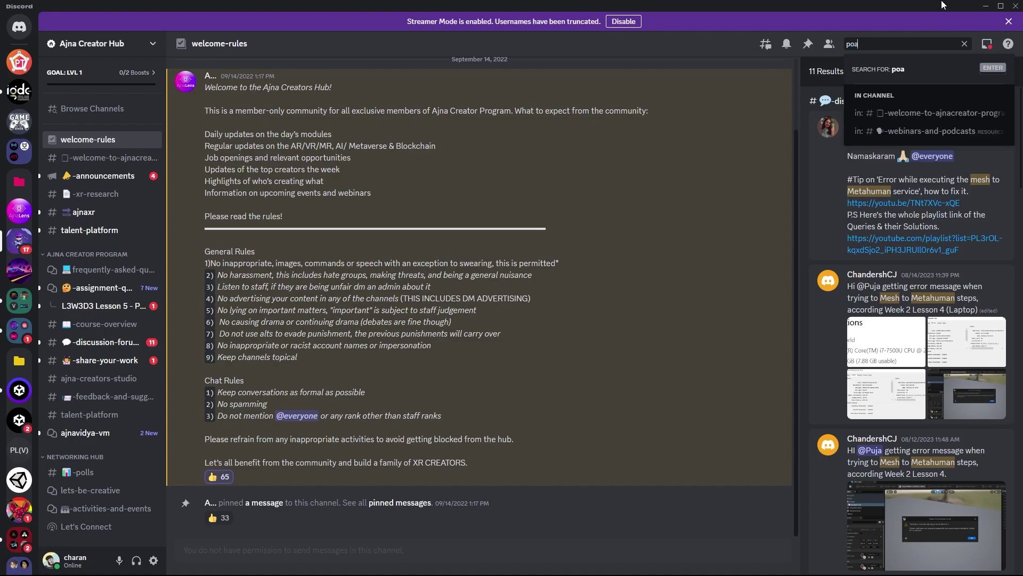
{"action": "type", "text": "ause bu"}
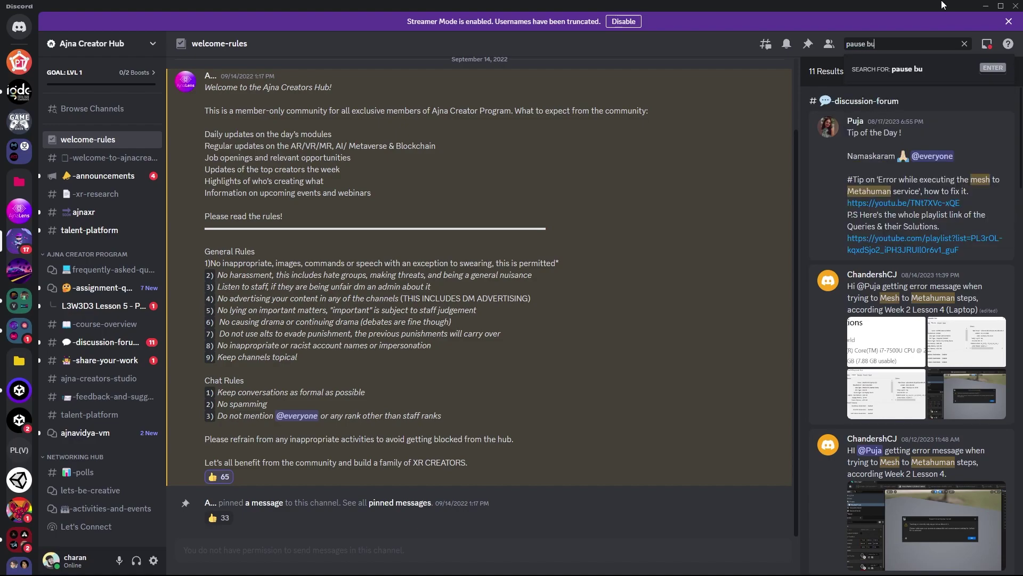
{"action": "type", "text": "tton"}
{"action": "key", "text": "Return"}
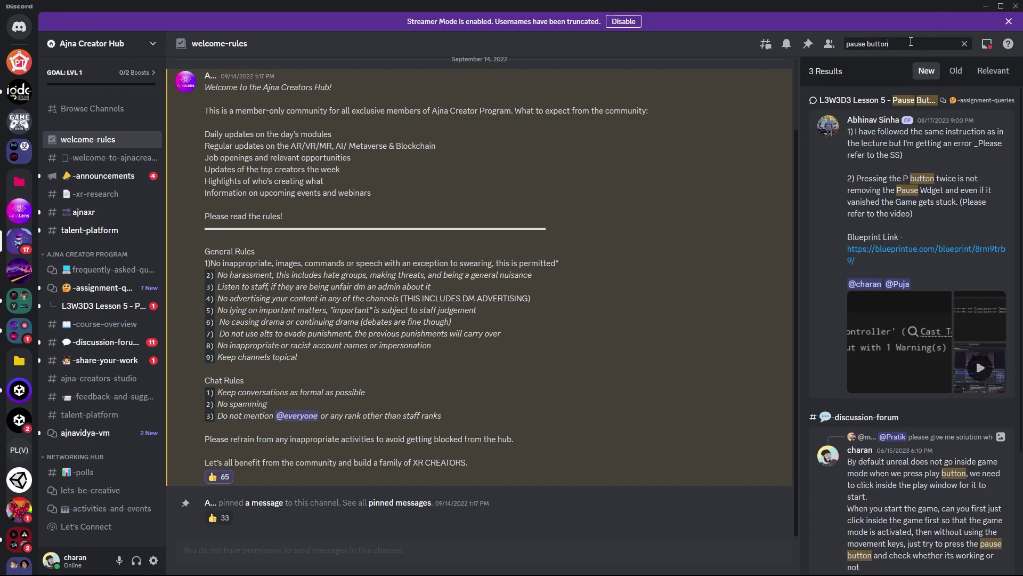
{"action": "left_click", "coordinate": [909, 43]}
{"action": "type", "text": "issue"}
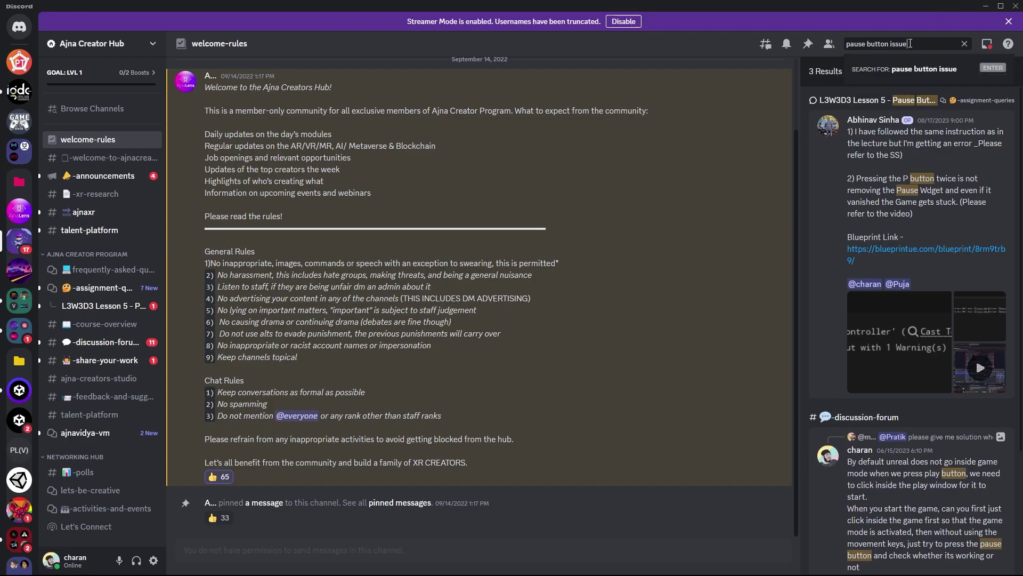
{"action": "key", "text": "Return"}
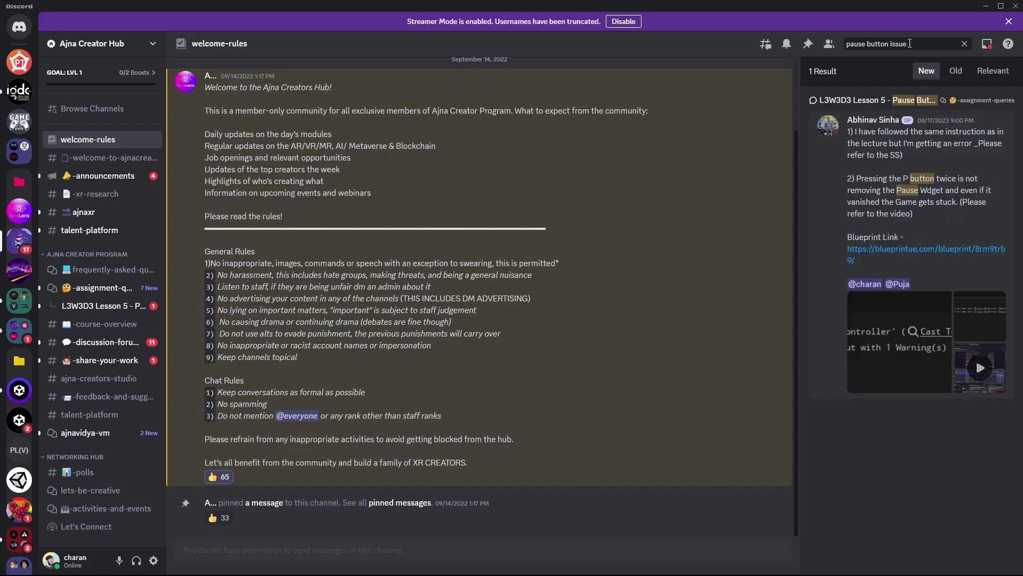
{"action": "left_click", "coordinate": [964, 161]}
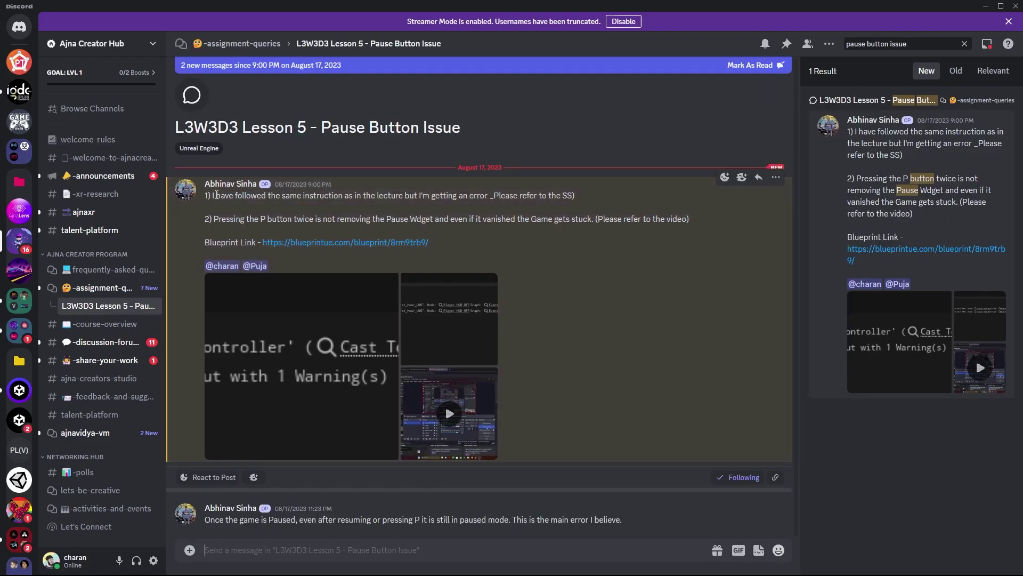
{"action": "left_click_drag", "start_coordinate": [214, 195], "coordinate": [422, 197]}
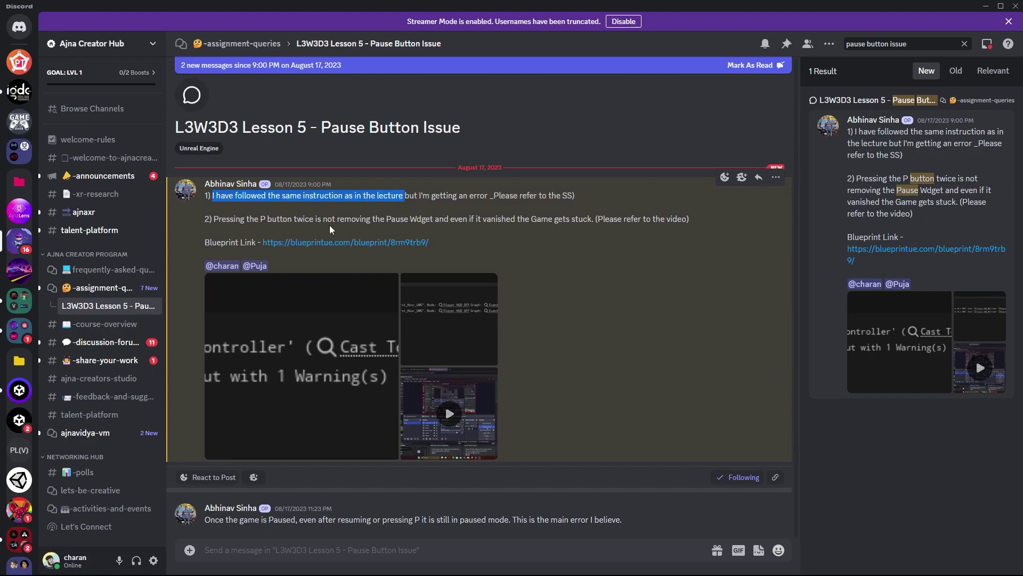
{"action": "mouse_move", "coordinate": [413, 520]}
{"action": "left_click", "coordinate": [207, 522]}
{"action": "left_click_drag", "start_coordinate": [206, 522], "coordinate": [421, 521]}
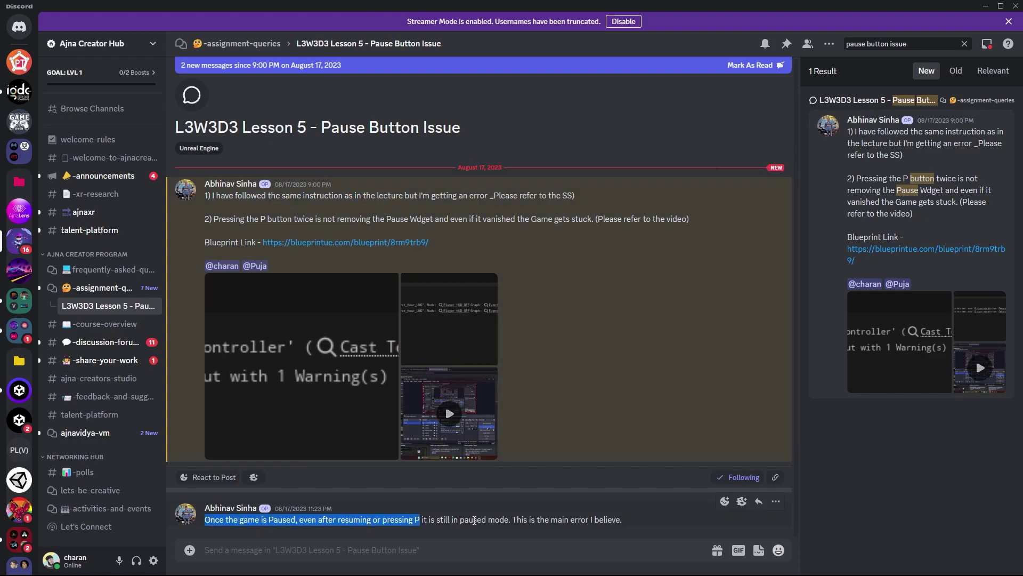
{"action": "left_click", "coordinate": [473, 522]}
{"action": "left_click_drag", "start_coordinate": [220, 218], "coordinate": [297, 217]}
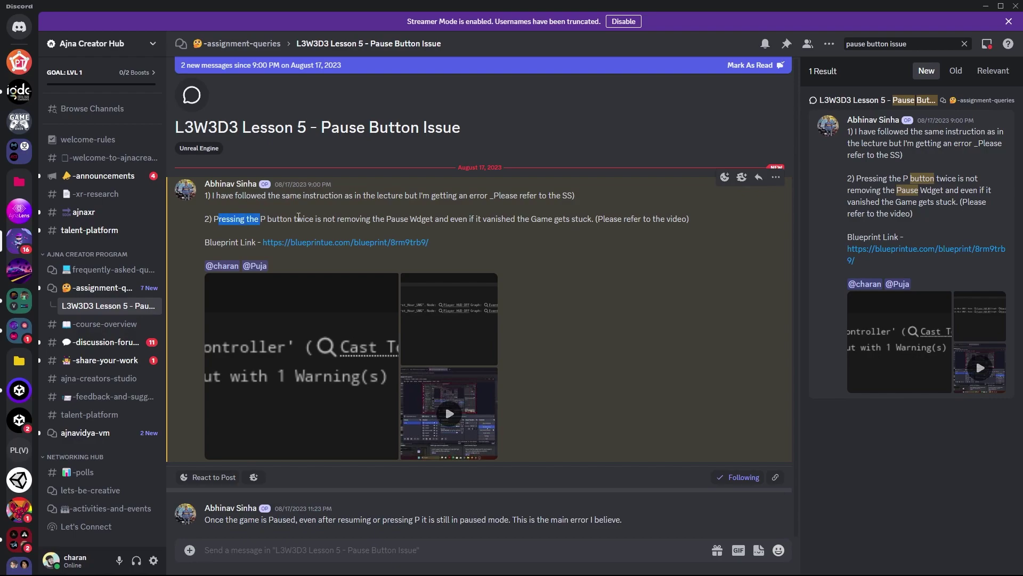
{"action": "left_click_drag", "start_coordinate": [400, 219], "coordinate": [521, 238]}
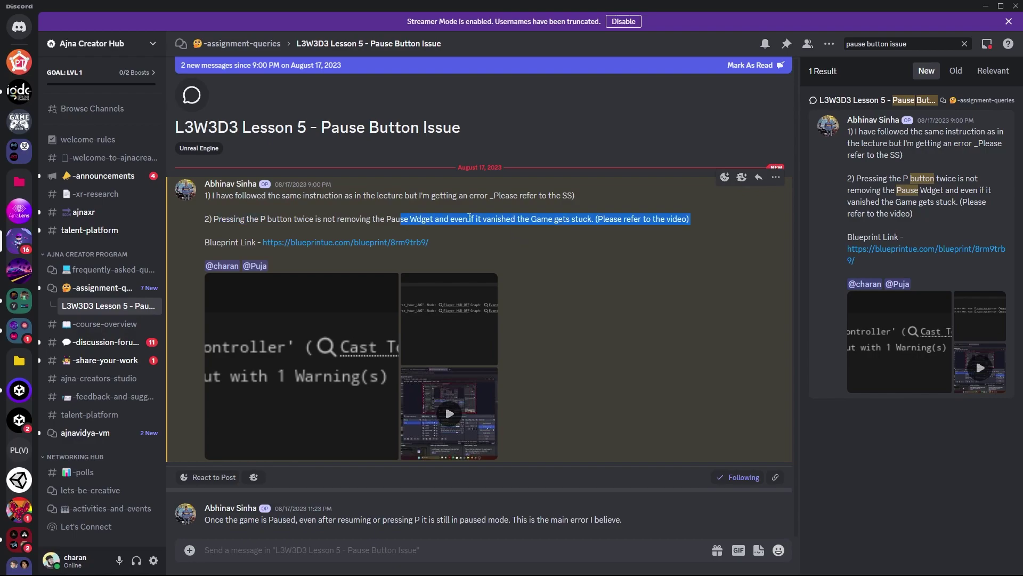
{"action": "left_click", "coordinate": [521, 223]}
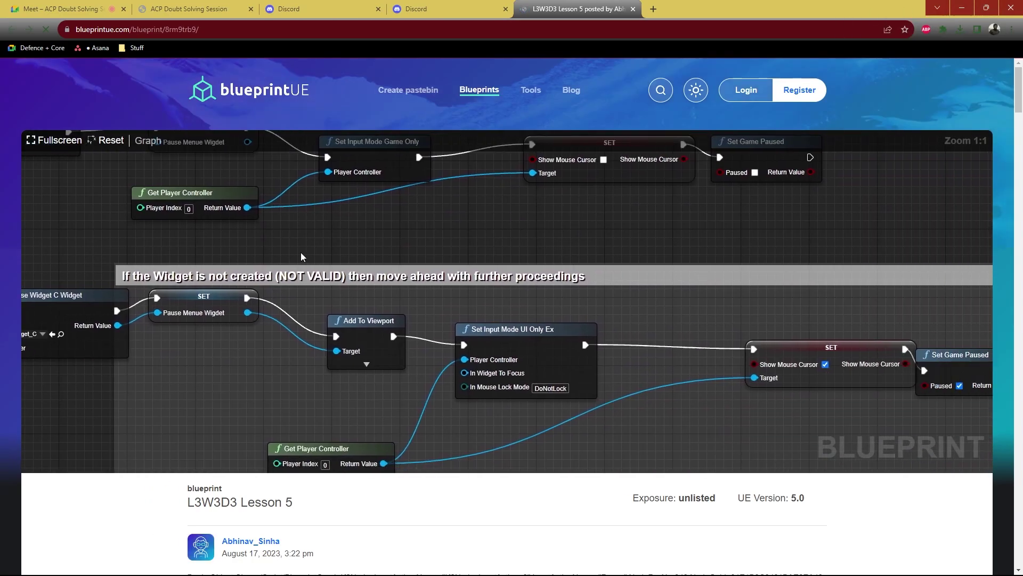
Tick Paused on the upper Set Game Paused node, then pan back to InputAction Pause
{"action": "left_click_drag", "start_coordinate": [645, 322], "coordinate": [300, 291]}
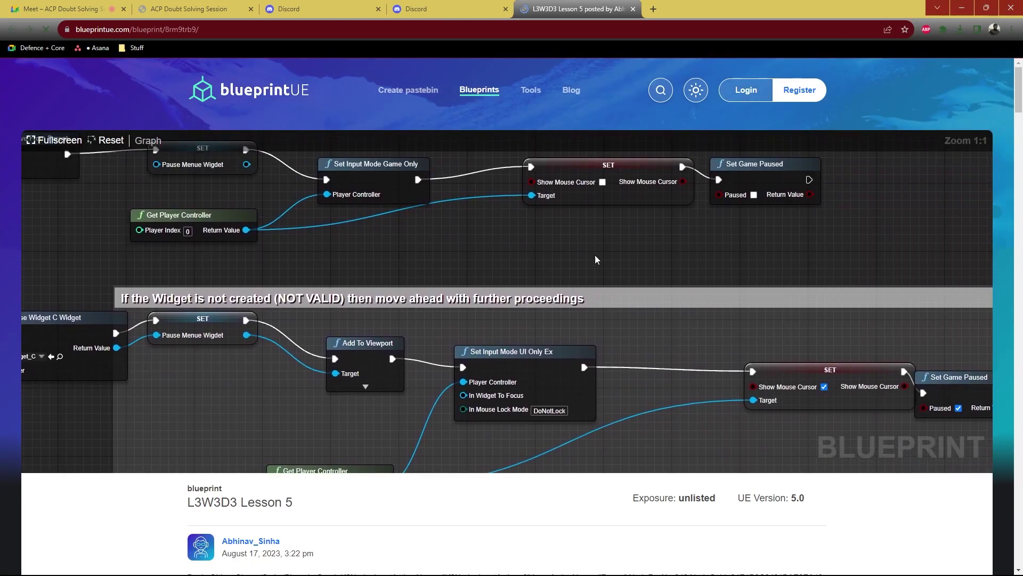
{"action": "left_click", "coordinate": [753, 195]}
{"action": "left_click_drag", "start_coordinate": [756, 200], "coordinate": [462, 139]}
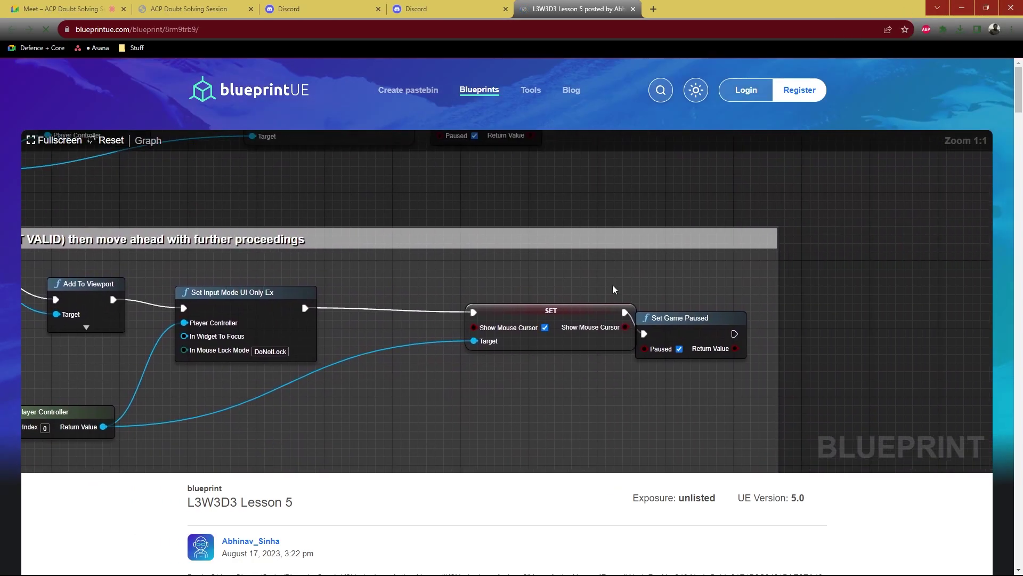
{"action": "scroll", "coordinate": [416, 320], "scroll_direction": "down", "scroll_amount": 4}
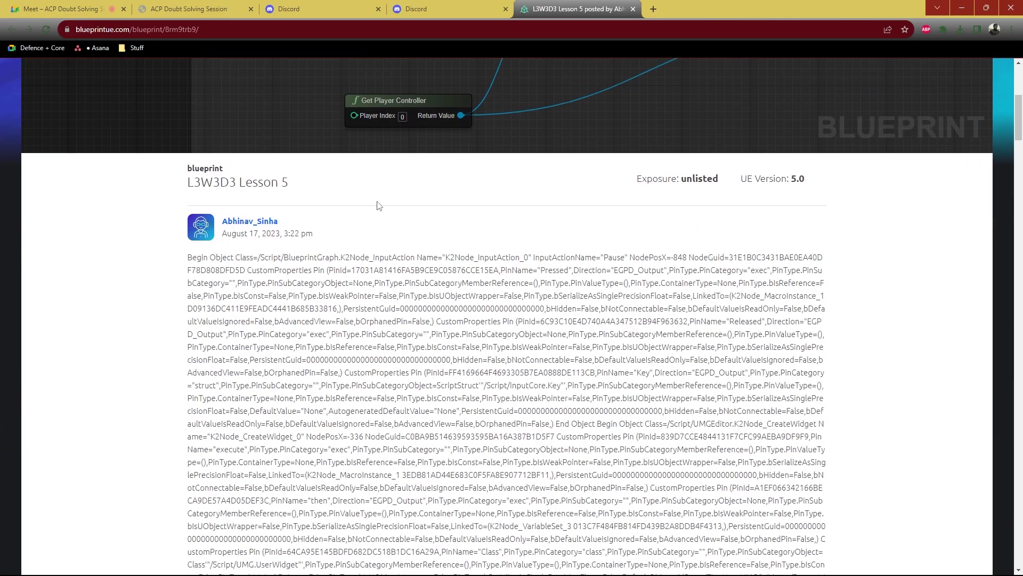
{"action": "scroll", "coordinate": [462, 349], "scroll_direction": "up", "scroll_amount": 4}
{"action": "left_click_drag", "start_coordinate": [463, 348], "coordinate": [895, 336]}
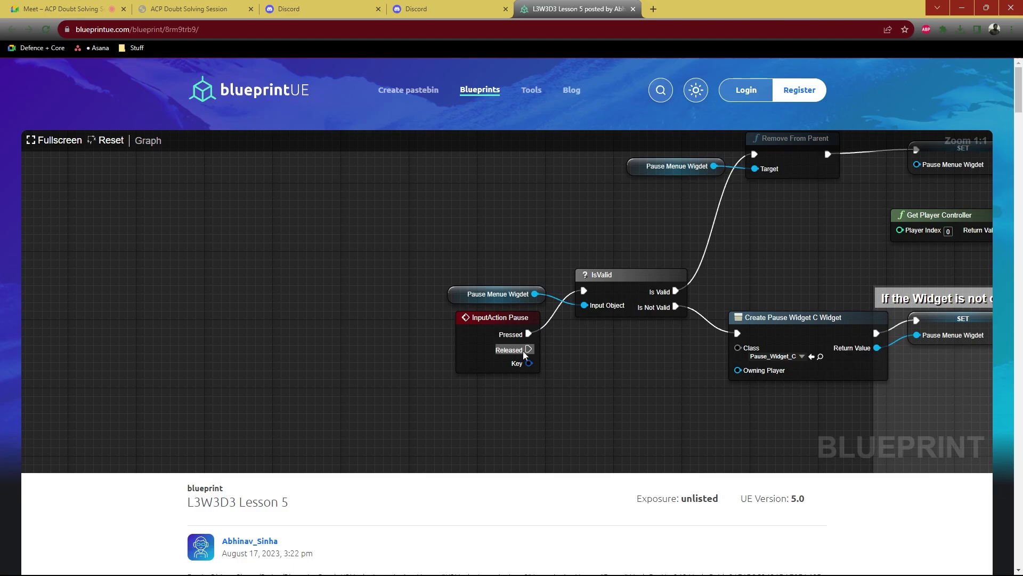
{"action": "mouse_move", "coordinate": [655, 298]}
{"action": "left_mouse_down"}
{"action": "mouse_move", "coordinate": [184, 336]}
{"action": "mouse_move", "coordinate": [265, 305]}
{"action": "left_mouse_up"}
{"action": "left_click_drag", "start_coordinate": [376, 264], "coordinate": [275, 292]}
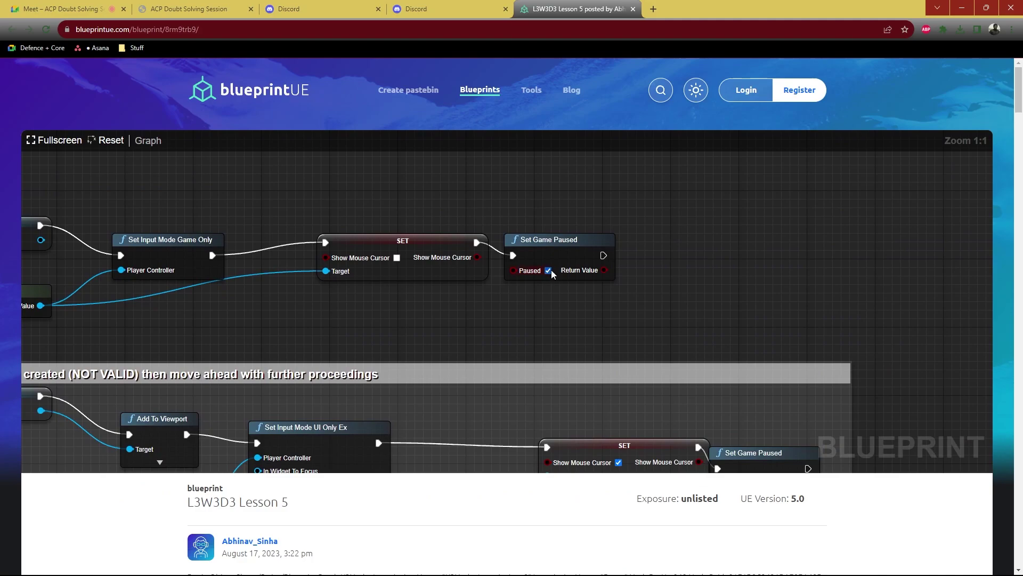
{"action": "right_click_drag", "start_coordinate": [400, 315], "coordinate": [1022, 266]}
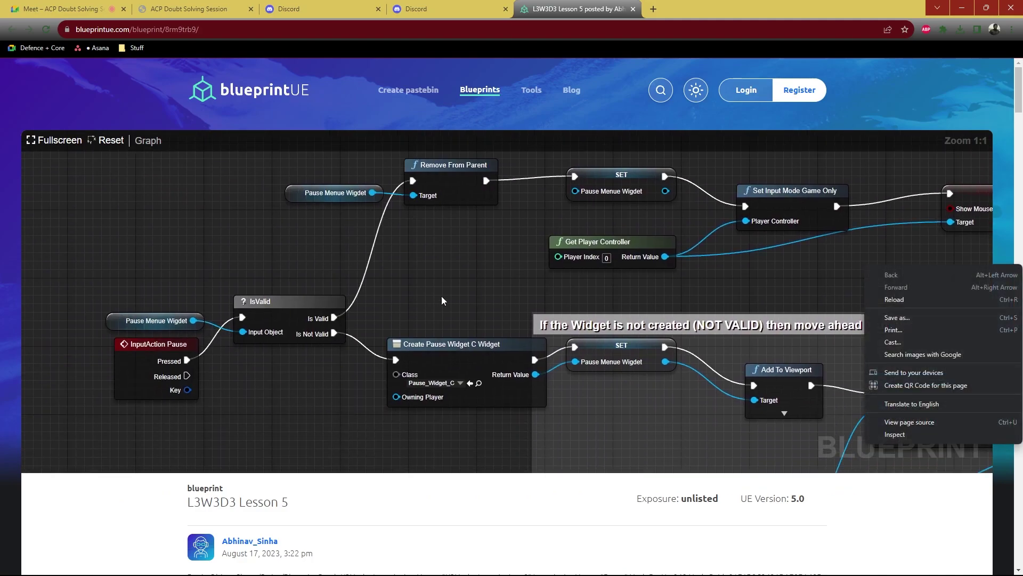
Nudge the InputAction Pause event left and select the Pause Menue Widget getter
{"action": "left_click", "coordinate": [138, 359]}
{"action": "mouse_move", "coordinate": [134, 361]}
{"action": "left_mouse_down"}
{"action": "mouse_move", "coordinate": [121, 361]}
{"action": "mouse_move", "coordinate": [138, 361]}
{"action": "left_mouse_up"}
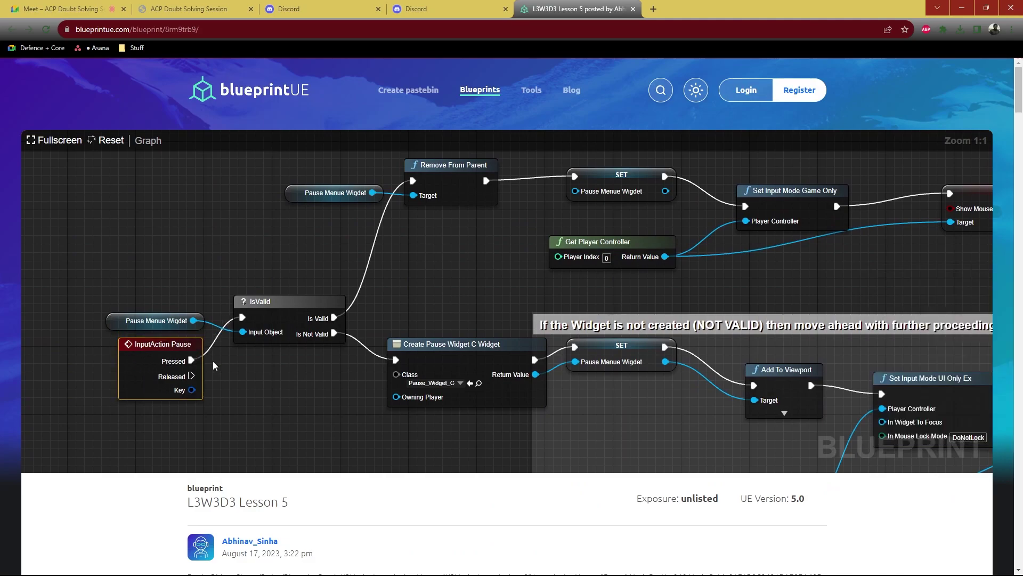
{"action": "left_click_drag", "start_coordinate": [113, 321], "coordinate": [118, 321]}
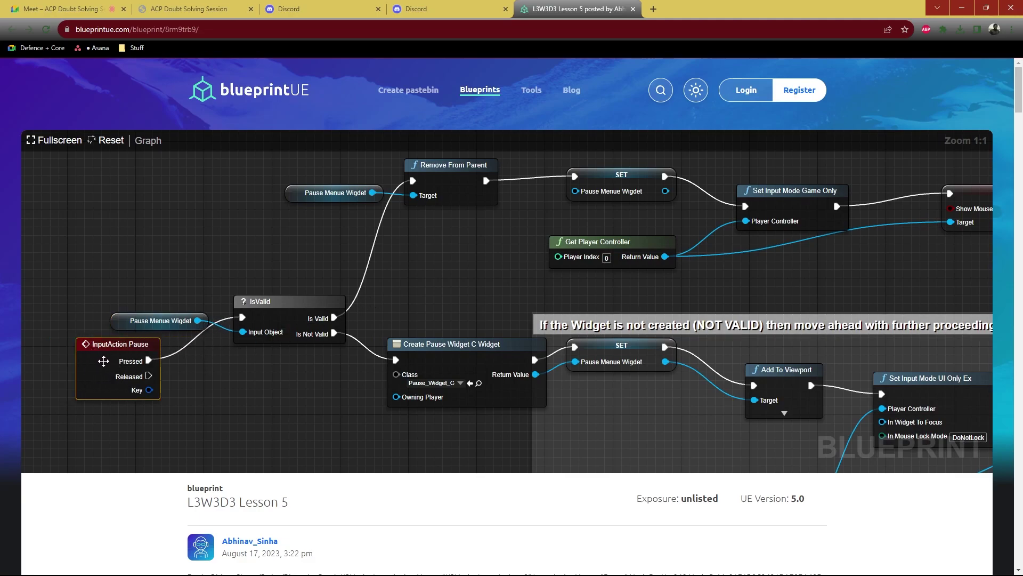
{"action": "left_click_drag", "start_coordinate": [152, 362], "coordinate": [100, 362]}
{"action": "left_click", "coordinate": [128, 326]}
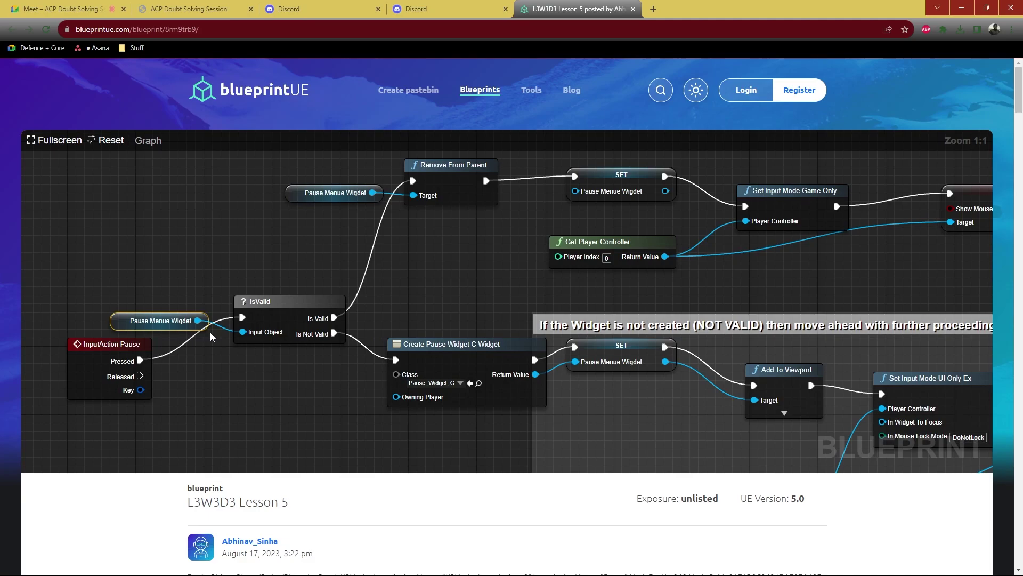
Raise InputAction Pause level with IsValid and move the widget getter below the exec wire
{"action": "left_click_drag", "start_coordinate": [719, 284], "coordinate": [641, 299]}
{"action": "right_click_drag", "start_coordinate": [603, 290], "coordinate": [0, 323]}
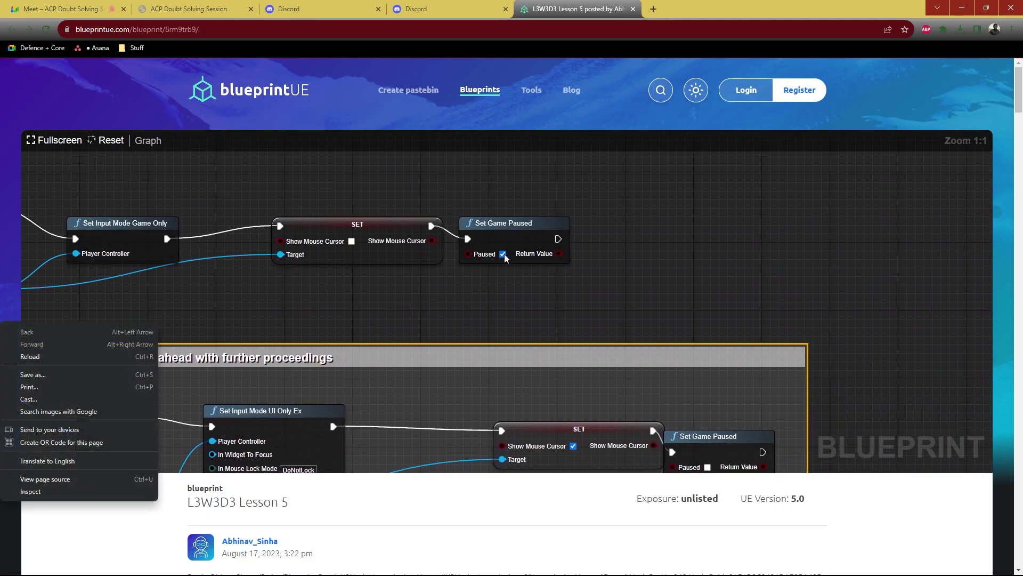
{"action": "left_click", "coordinate": [505, 256]}
{"action": "scroll", "coordinate": [571, 309], "scroll_direction": "down", "scroll_amount": 3}
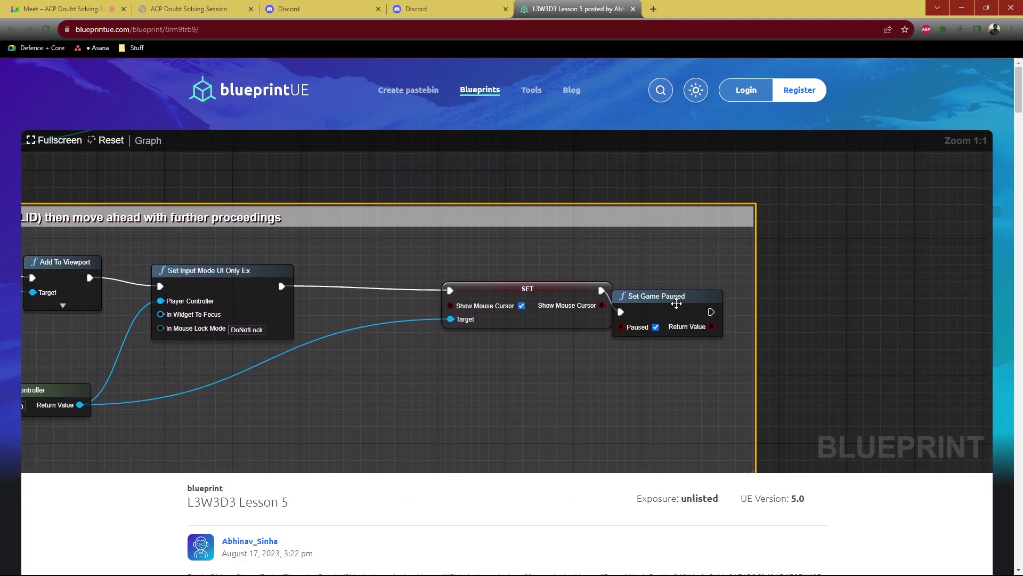
{"action": "left_click_drag", "start_coordinate": [676, 302], "coordinate": [711, 303]}
{"action": "right_click_drag", "start_coordinate": [20, 194], "coordinate": [524, 219]}
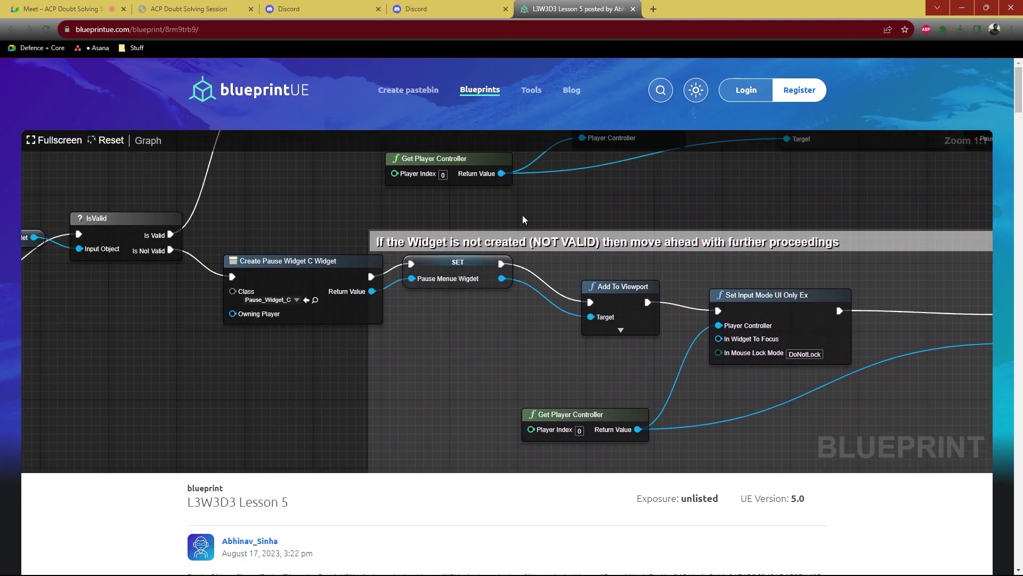
{"action": "left_click", "coordinate": [296, 295]}
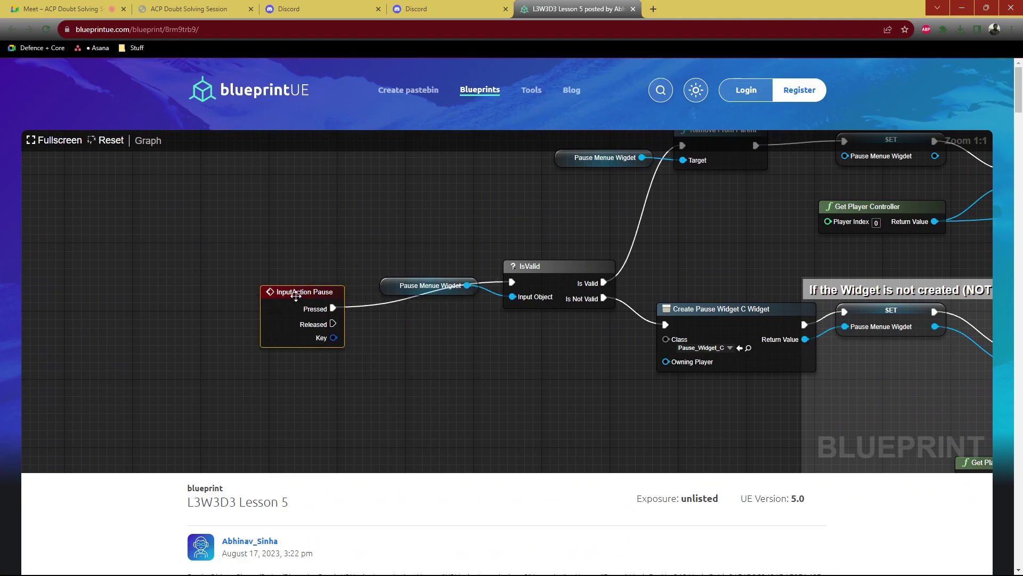
{"action": "left_click_drag", "start_coordinate": [297, 294], "coordinate": [296, 269]}
{"action": "left_click_drag", "start_coordinate": [395, 290], "coordinate": [385, 326]}
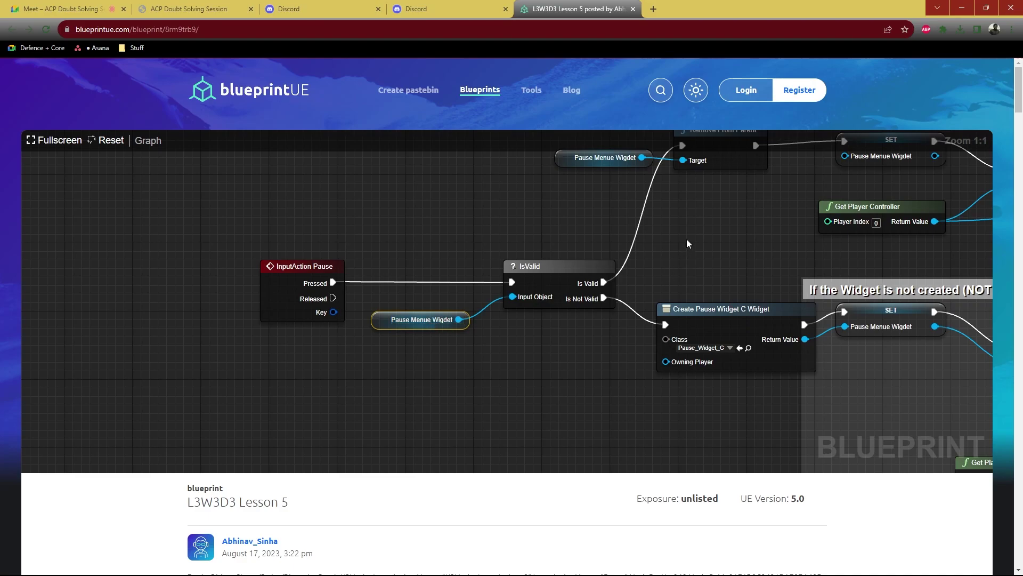
Inspect the Remove From Parent branch, its Pause Menue Widget getter and the following SET node
{"action": "right_click_drag", "start_coordinate": [687, 240], "coordinate": [581, 386]}
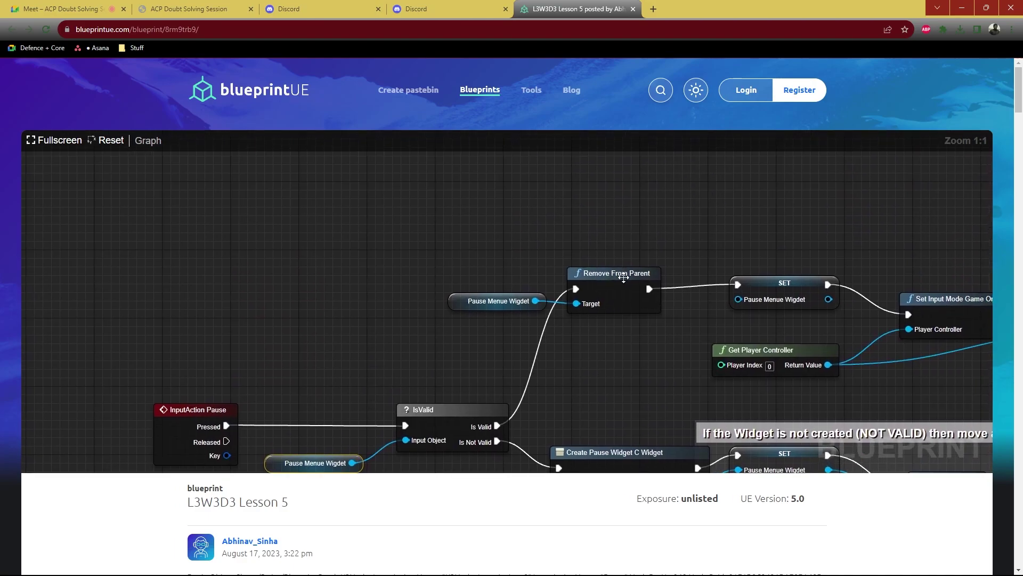
{"action": "left_click_drag", "start_coordinate": [622, 279], "coordinate": [627, 270]}
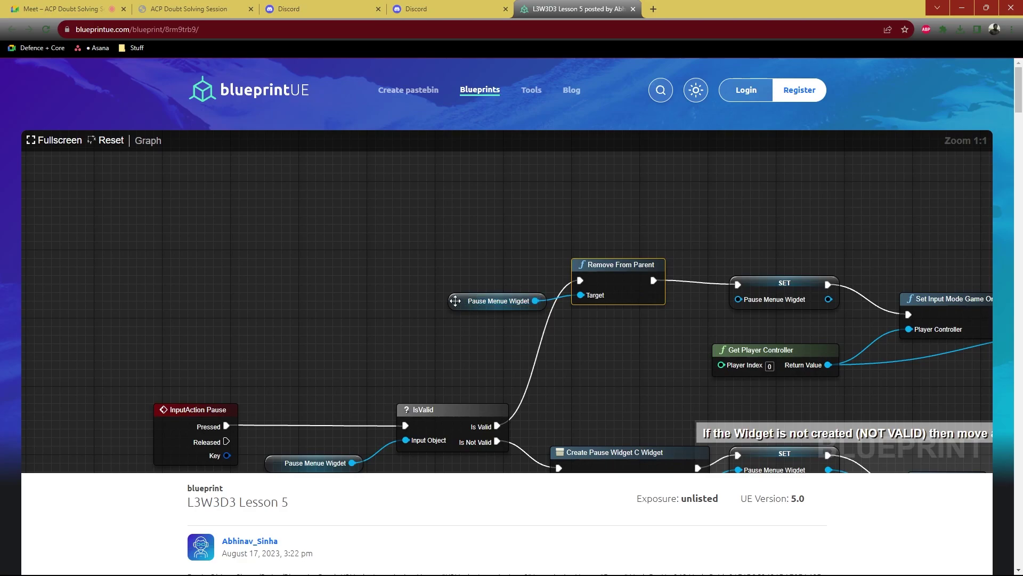
{"action": "left_click_drag", "start_coordinate": [459, 297], "coordinate": [454, 288]}
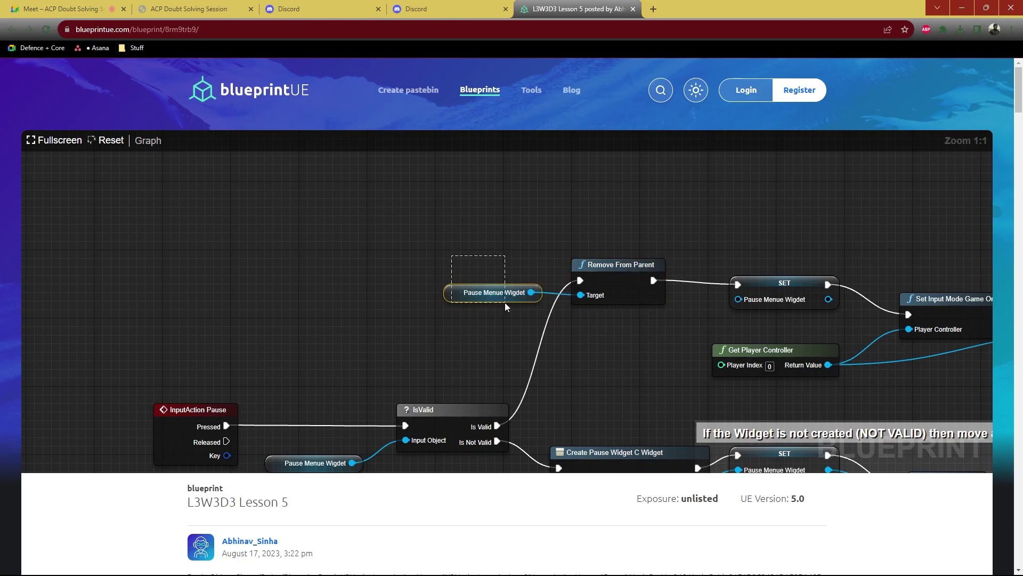
{"action": "right_click_drag", "start_coordinate": [693, 349], "coordinate": [515, 355]}
{"action": "left_click_drag", "start_coordinate": [606, 284], "coordinate": [553, 314]}
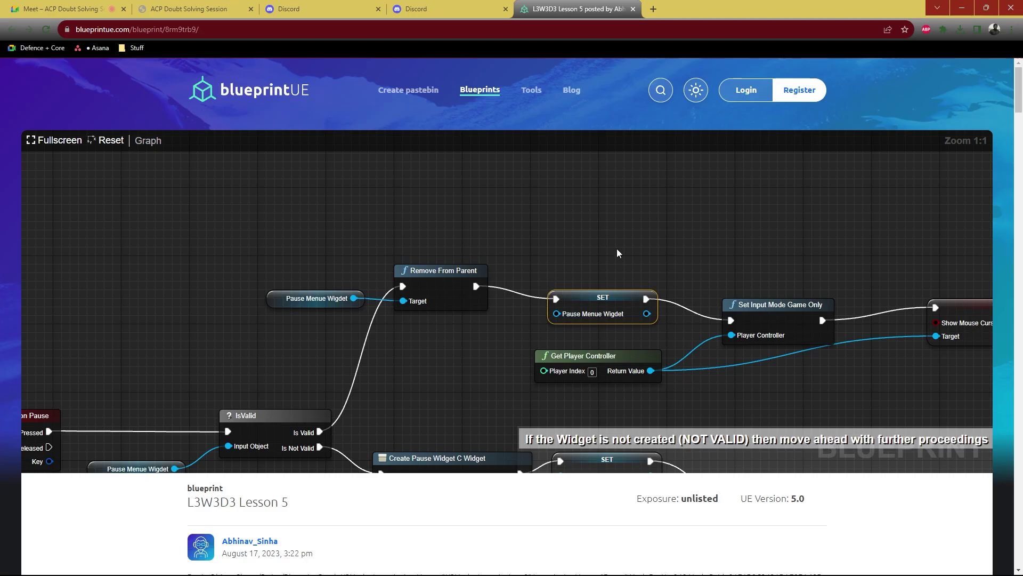
{"action": "scroll", "coordinate": [533, 304], "scroll_direction": "down", "scroll_amount": 2}
{"action": "scroll", "coordinate": [533, 304], "scroll_direction": "up", "scroll_amount": 2}
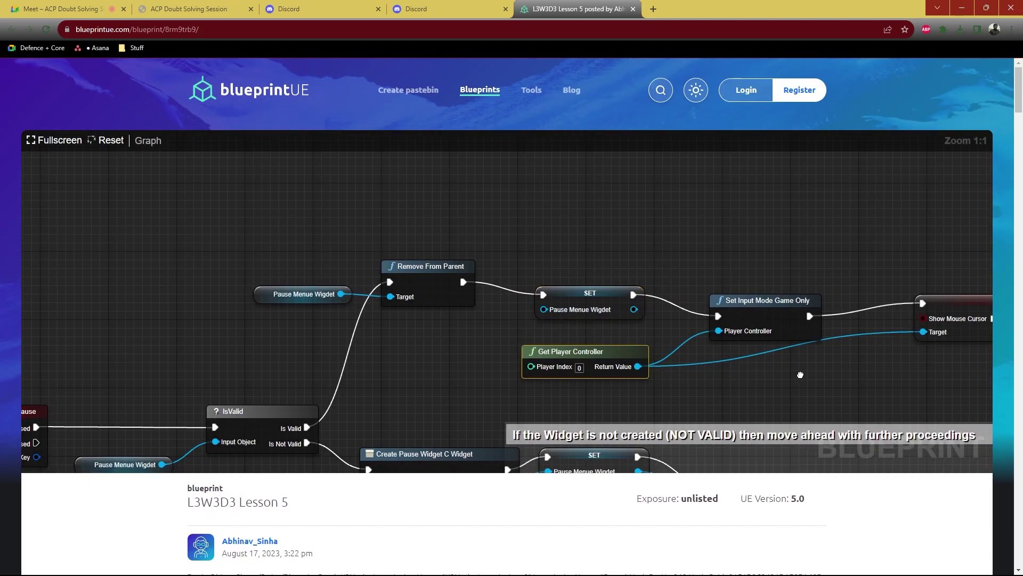
Follow the valid branch through Set Input Mode Game Only to Set Game Paused
{"action": "left_click_drag", "start_coordinate": [736, 387], "coordinate": [605, 359]}
{"action": "left_click_drag", "start_coordinate": [645, 280], "coordinate": [640, 262]}
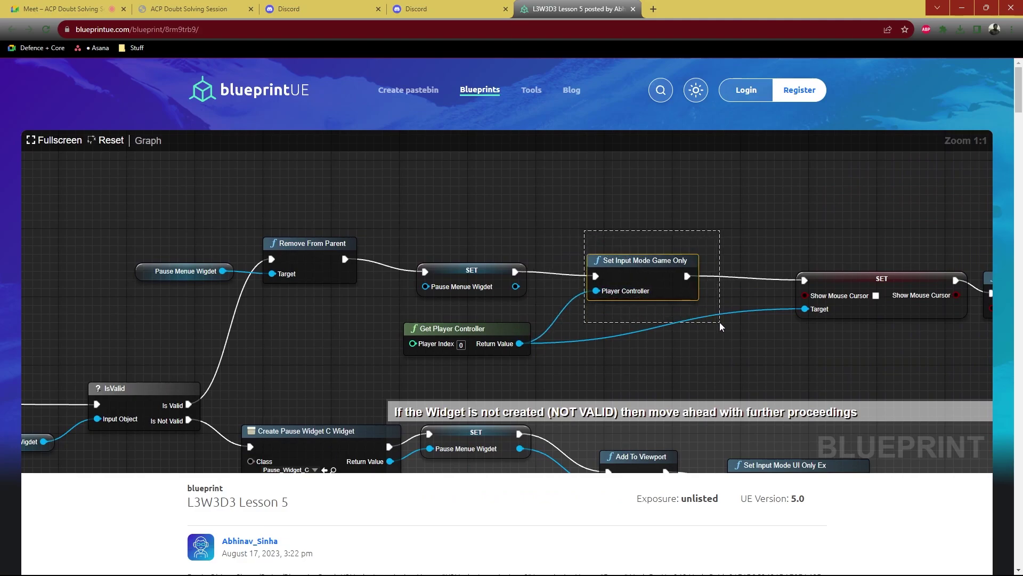
{"action": "left_click_drag", "start_coordinate": [585, 234], "coordinate": [679, 306]}
{"action": "left_click", "coordinate": [840, 350]}
{"action": "right_click_drag", "start_coordinate": [816, 343], "coordinate": [474, 341]}
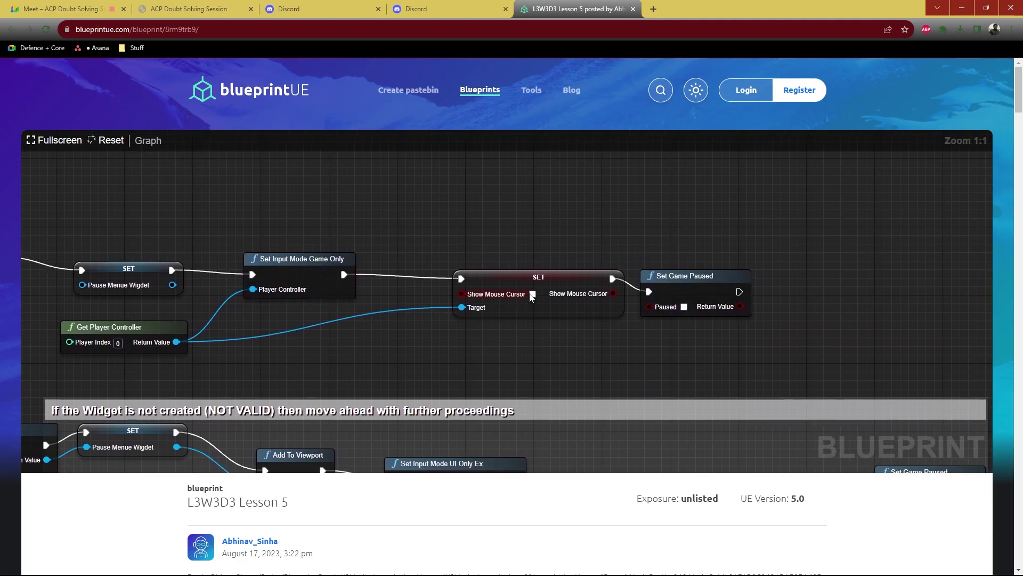
{"action": "left_click_drag", "start_coordinate": [684, 283], "coordinate": [705, 265]}
{"action": "right_click_drag", "start_coordinate": [396, 349], "coordinate": [572, 342]}
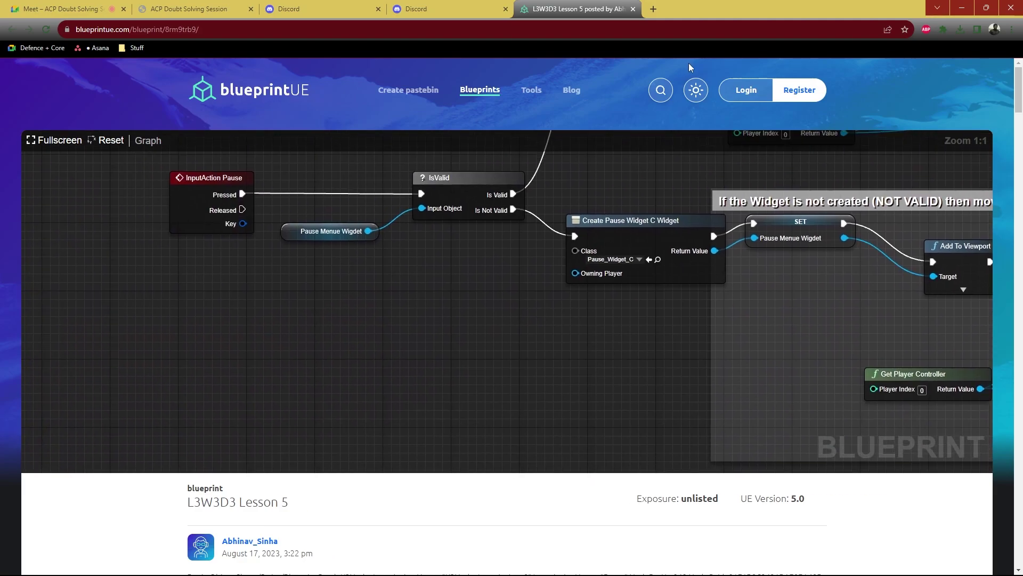
Pan back to InputAction Pause and nudge the SET and Get Player Controller nodes
{"action": "right_click_drag", "start_coordinate": [209, 255], "coordinate": [688, 63]}
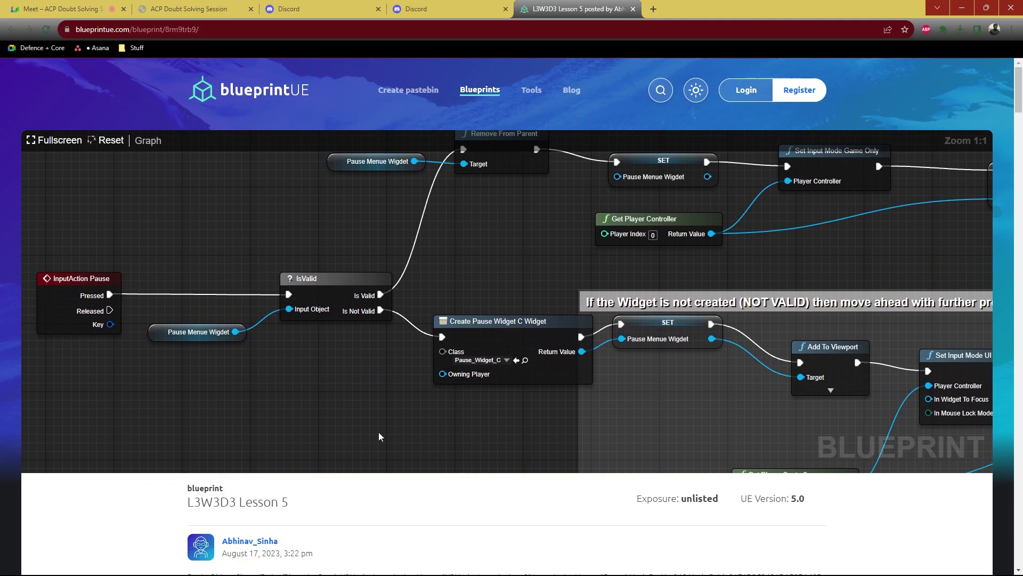
{"action": "left_click_drag", "start_coordinate": [522, 324], "coordinate": [304, 496]}
{"action": "mouse_move", "coordinate": [556, 243]}
{"action": "left_mouse_down"}
{"action": "mouse_move", "coordinate": [552, 217]}
{"action": "mouse_move", "coordinate": [546, 228]}
{"action": "left_mouse_up"}
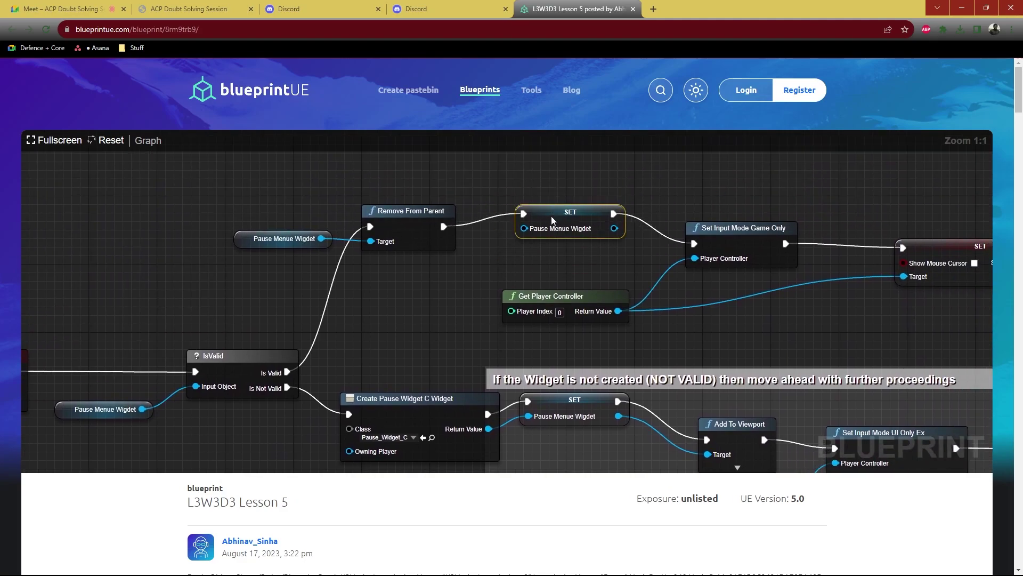
{"action": "left_click_drag", "start_coordinate": [555, 296], "coordinate": [555, 277]}
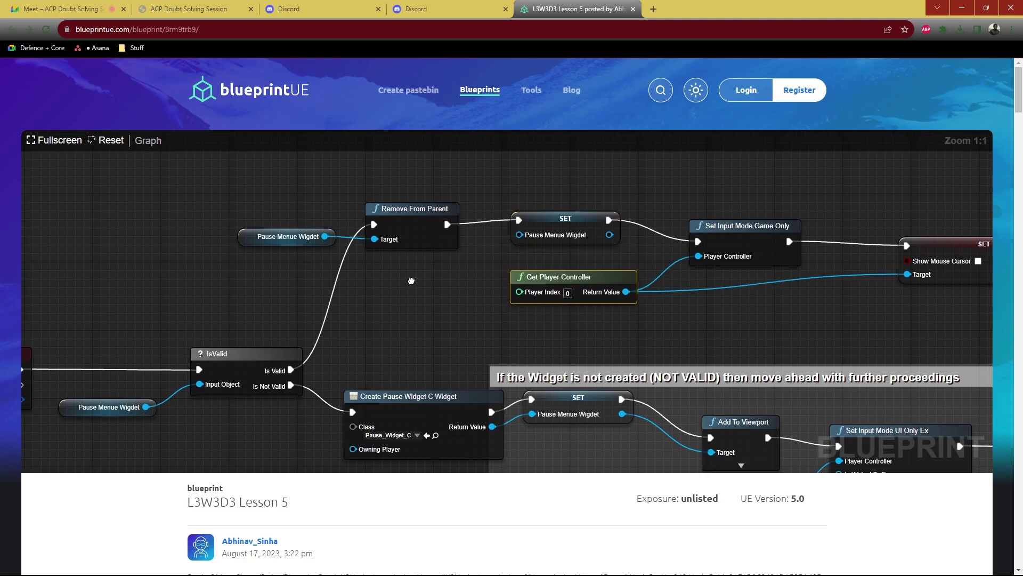
{"action": "left_click_drag", "start_coordinate": [244, 370], "coordinate": [354, 262]}
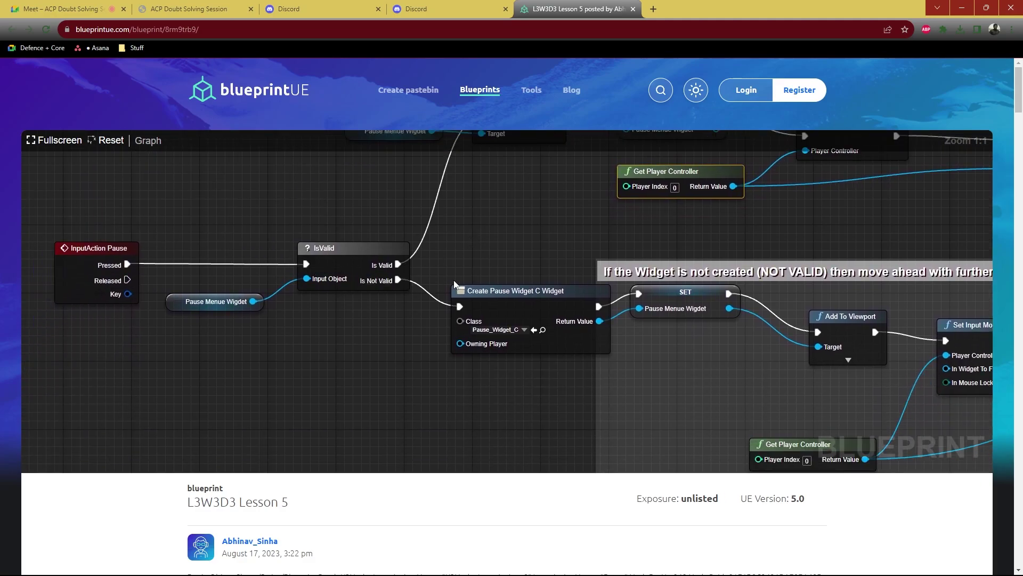
Tidy the Create Pause Widget, not-valid SET and Add To Viewport nodes
{"action": "left_click", "coordinate": [520, 308]}
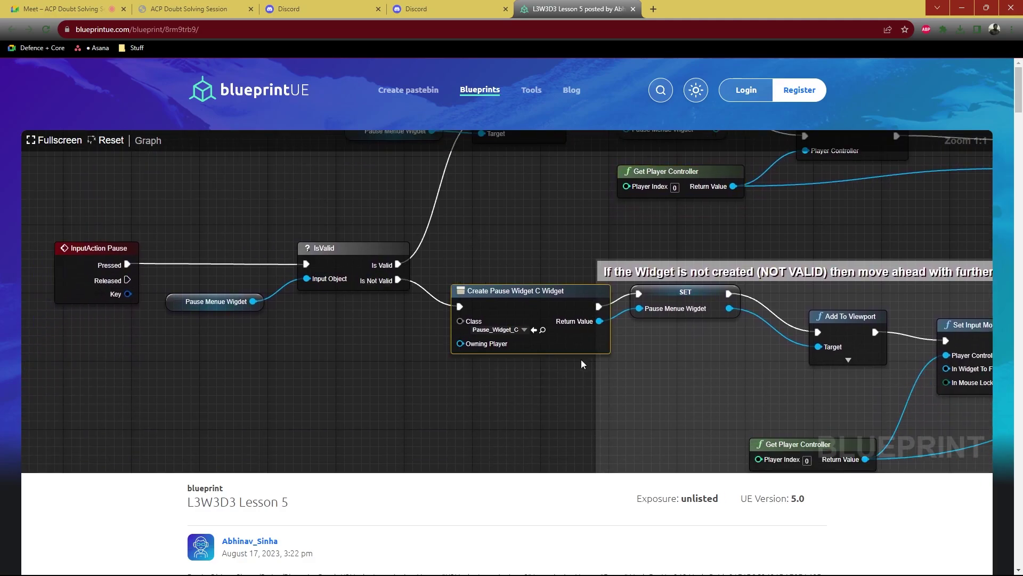
{"action": "left_click_drag", "start_coordinate": [582, 364], "coordinate": [468, 354]}
{"action": "left_click_drag", "start_coordinate": [420, 289], "coordinate": [407, 272]}
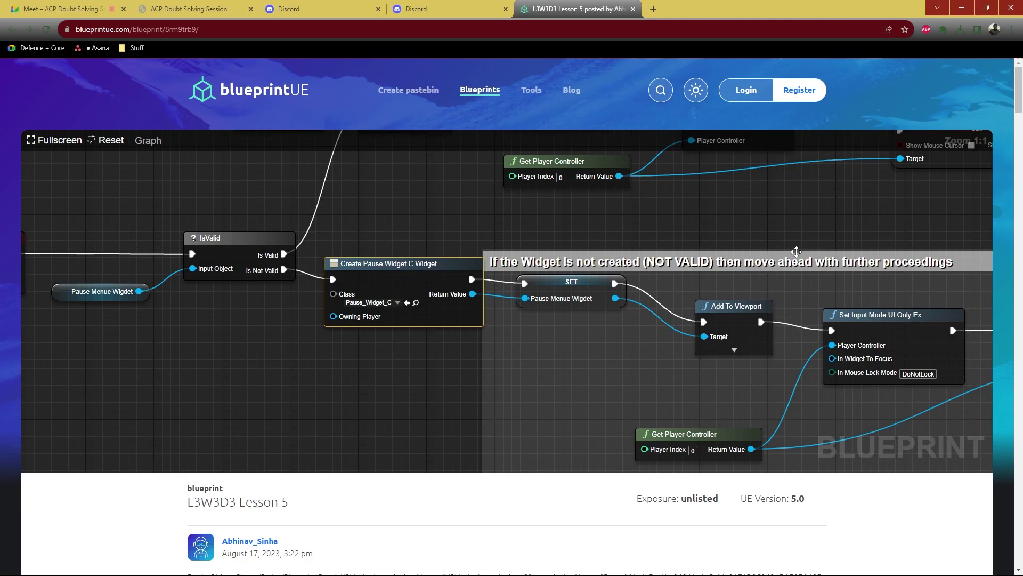
{"action": "left_click", "coordinate": [672, 216]}
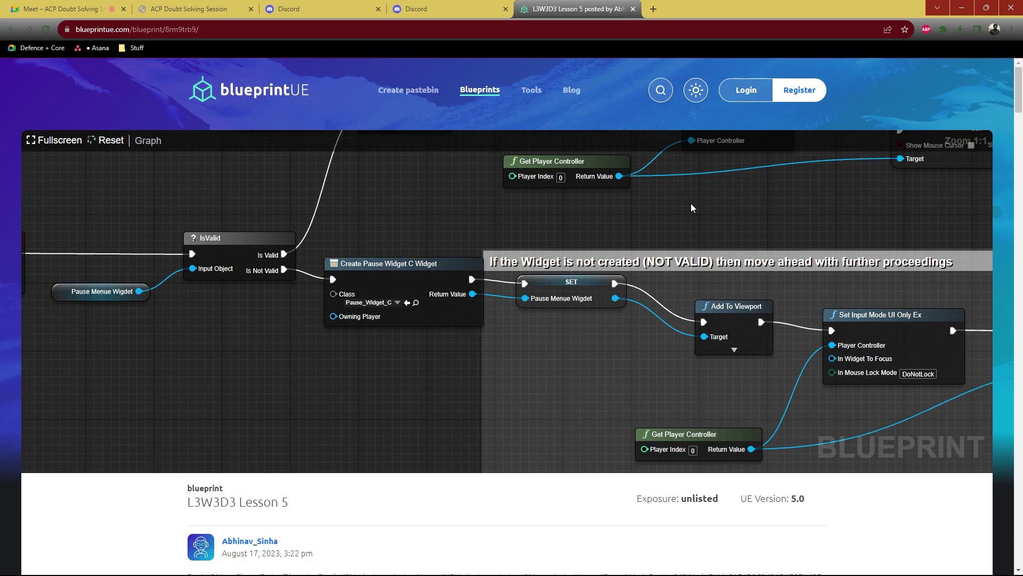
{"action": "left_click", "coordinate": [573, 287]}
{"action": "mouse_move", "coordinate": [615, 226]}
{"action": "left_mouse_down"}
{"action": "mouse_move", "coordinate": [665, 270]}
{"action": "mouse_move", "coordinate": [538, 192]}
{"action": "left_mouse_up"}
{"action": "left_click_drag", "start_coordinate": [651, 272], "coordinate": [620, 247]}
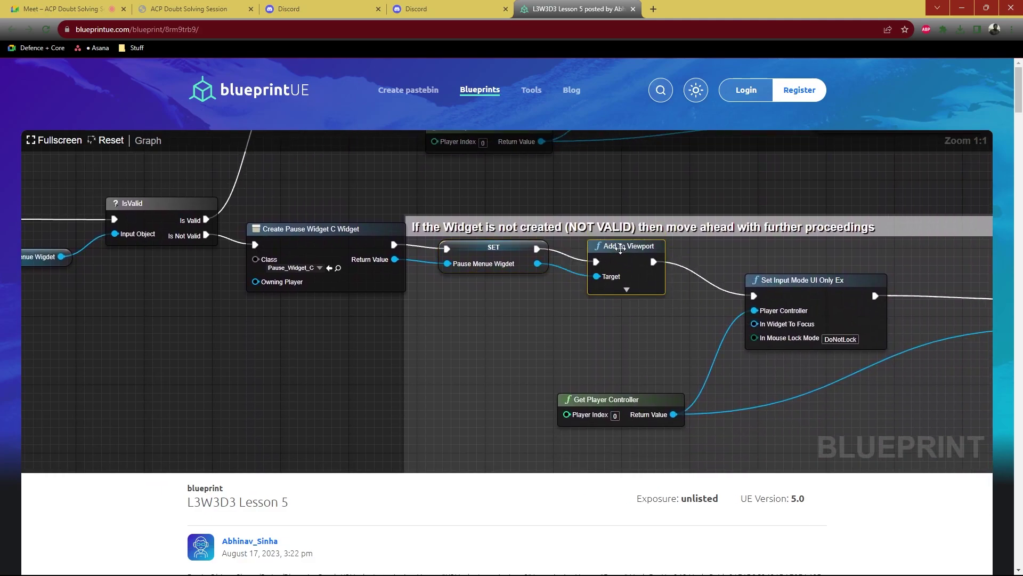
Tidy Set Input Mode UI Only and the final SET and Set Game Paused nodes, then return to Discord
{"action": "left_click", "coordinate": [796, 282]}
{"action": "left_click_drag", "start_coordinate": [802, 378], "coordinate": [518, 389]}
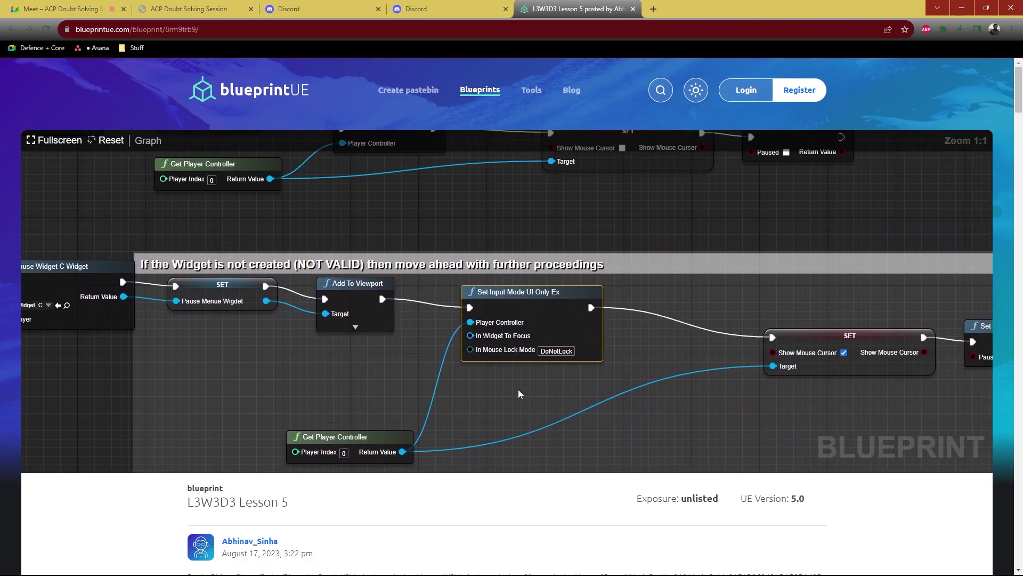
{"action": "left_click_drag", "start_coordinate": [336, 436], "coordinate": [365, 385]}
{"action": "mouse_move", "coordinate": [764, 359]}
{"action": "left_mouse_down"}
{"action": "mouse_move", "coordinate": [602, 399]}
{"action": "mouse_move", "coordinate": [496, 372]}
{"action": "left_mouse_up"}
{"action": "left_click_drag", "start_coordinate": [852, 368], "coordinate": [784, 359]}
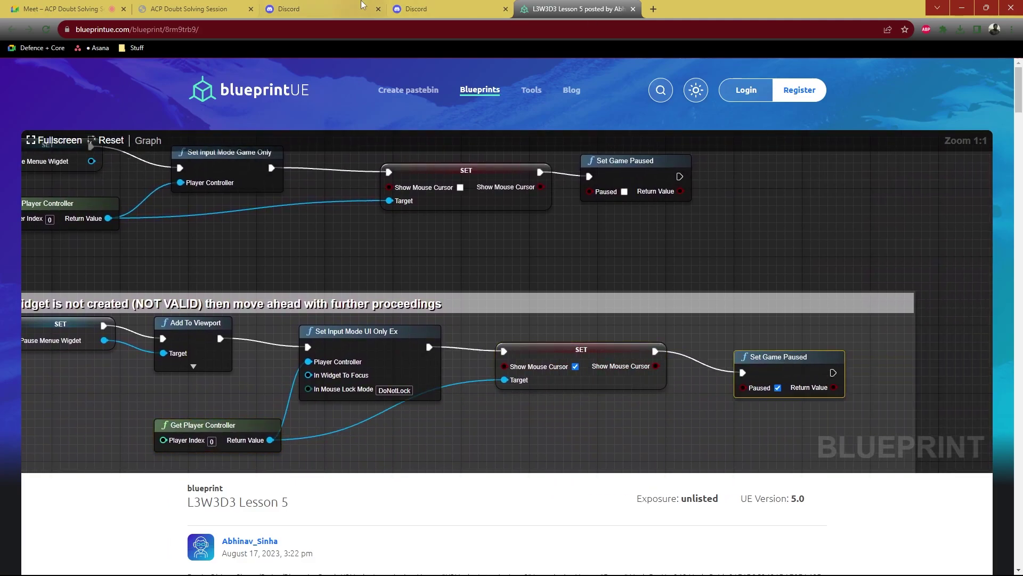
{"action": "left_click", "coordinate": [191, 7]}
{"action": "key", "text": "alt+Tab"}
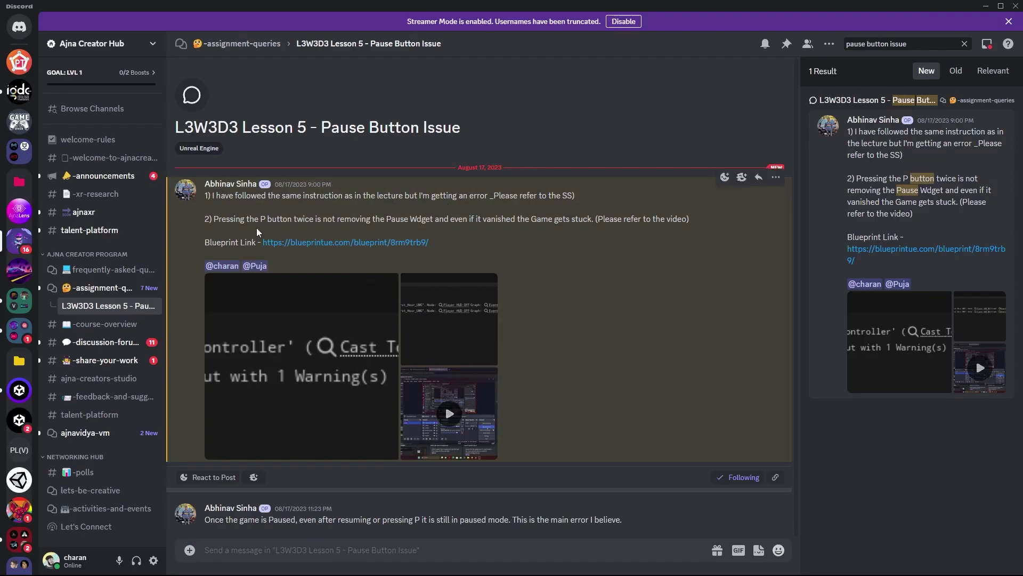
View the compiler results and Message Log screenshots, then open the attached bug video
{"action": "left_click_drag", "start_coordinate": [293, 218], "coordinate": [321, 221]}
{"action": "left_click", "coordinate": [244, 364]}
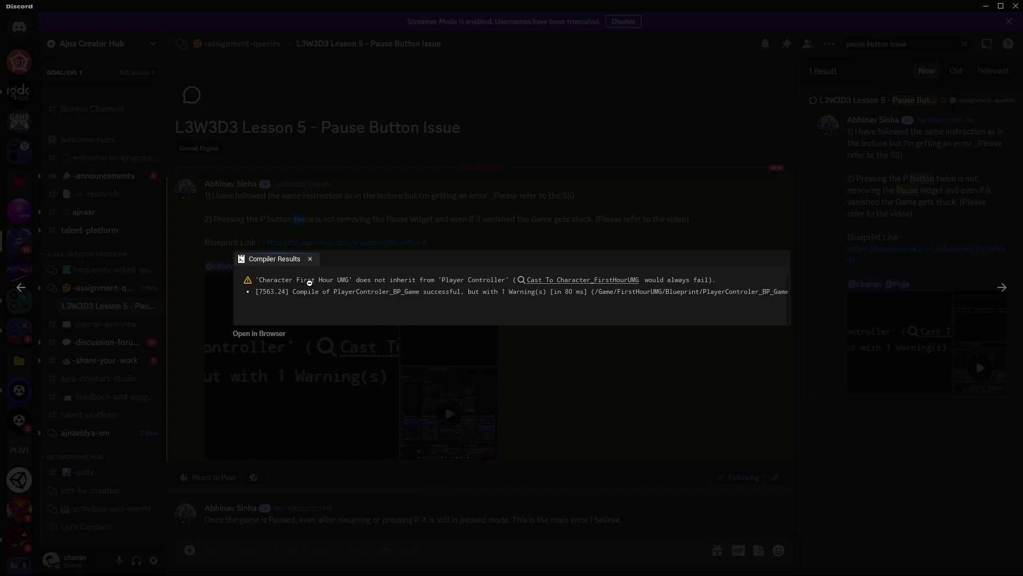
{"action": "left_click", "coordinate": [542, 352]}
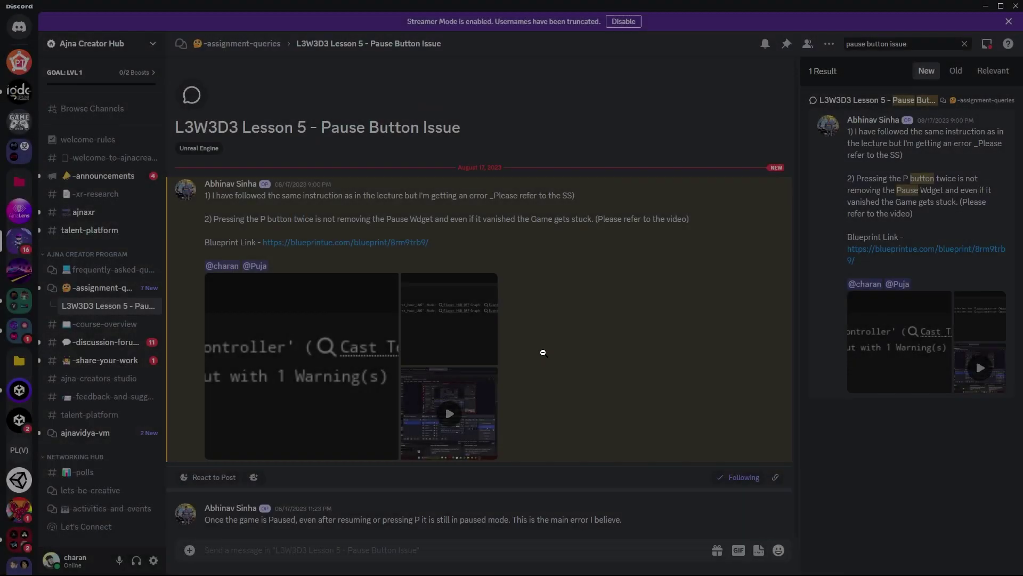
{"action": "left_click", "coordinate": [459, 333]}
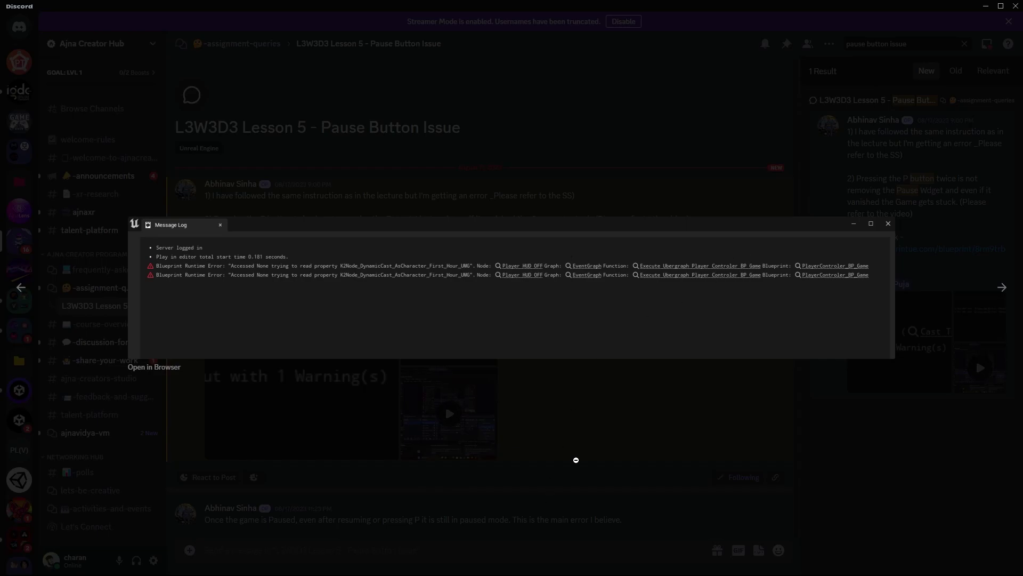
{"action": "left_click", "coordinate": [575, 458]}
{"action": "left_click", "coordinate": [469, 432]}
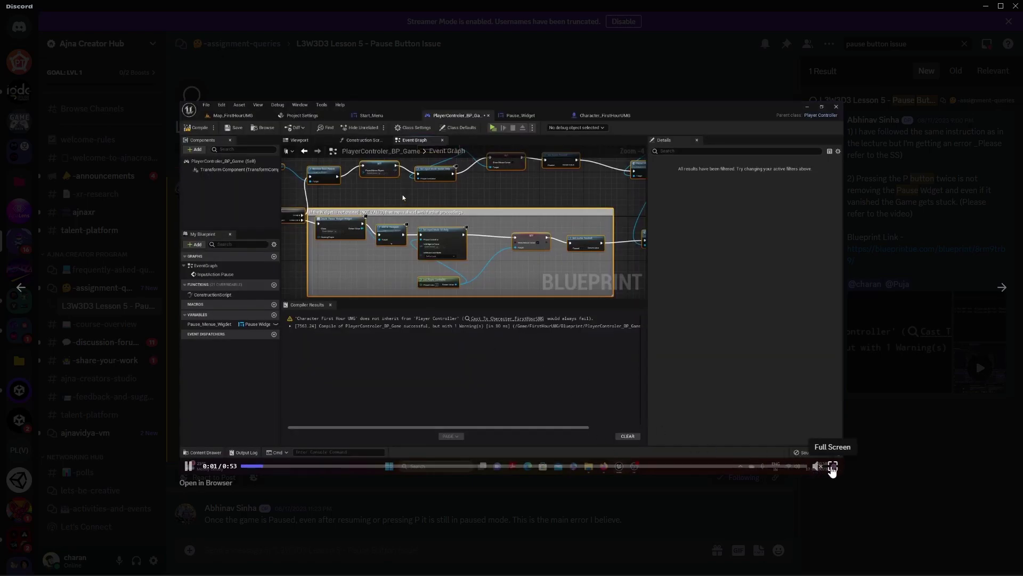
Play the student's video full screen, restarting it from 0:03
{"action": "left_click", "coordinate": [832, 469]}
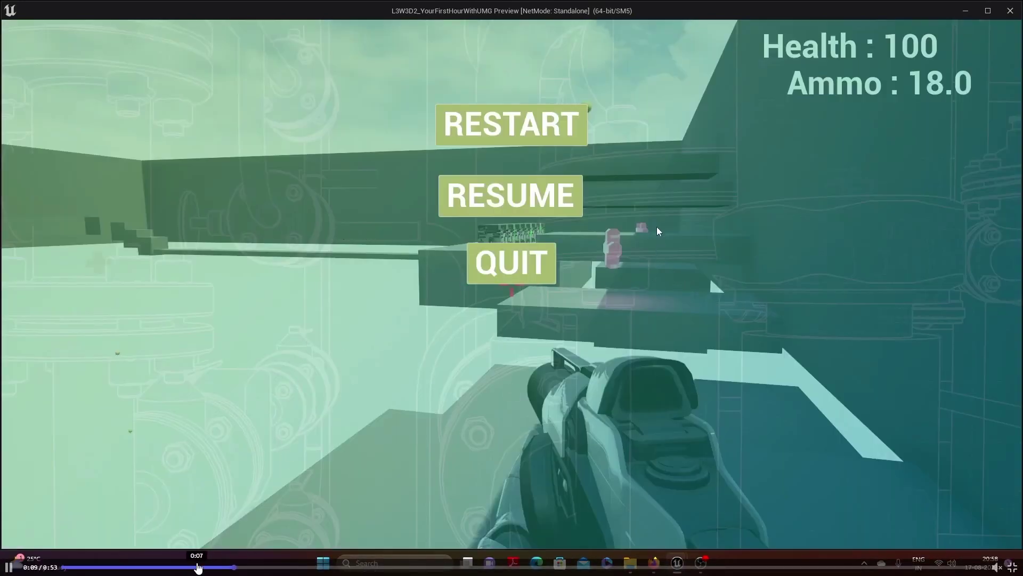
{"action": "left_click", "coordinate": [113, 568]}
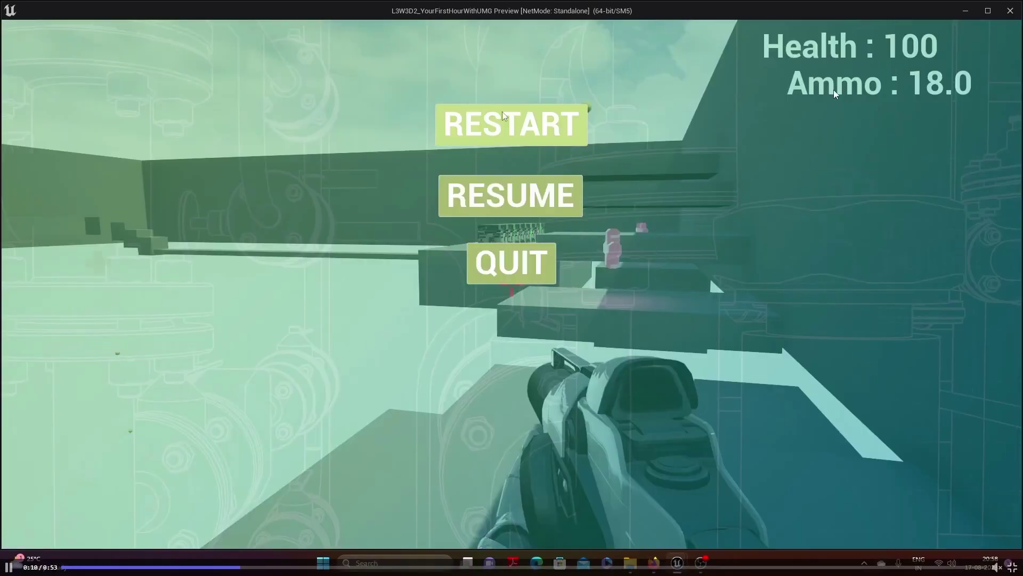
{"action": "key", "text": "Escape"}
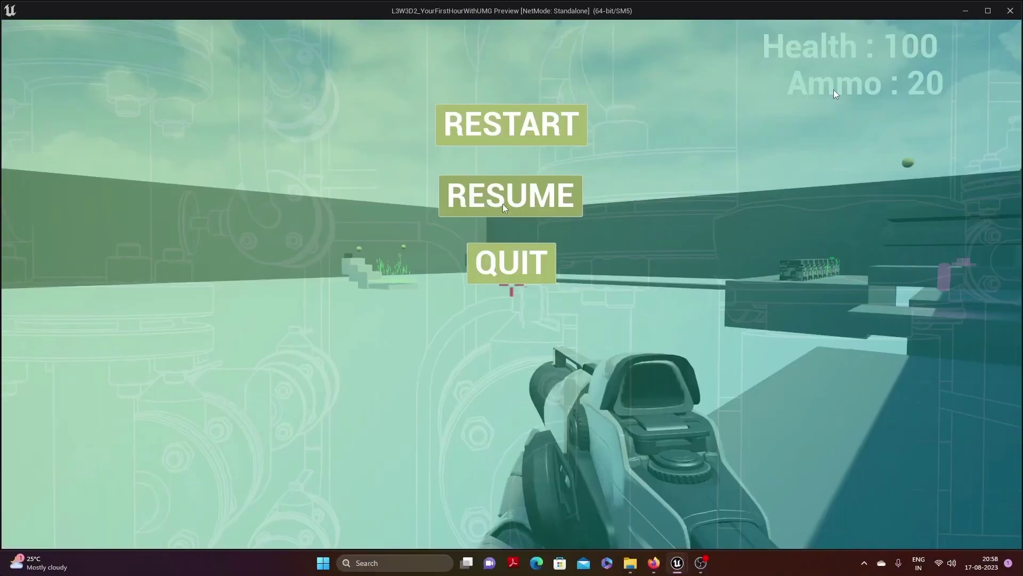
{"action": "left_click", "coordinate": [511, 196]}
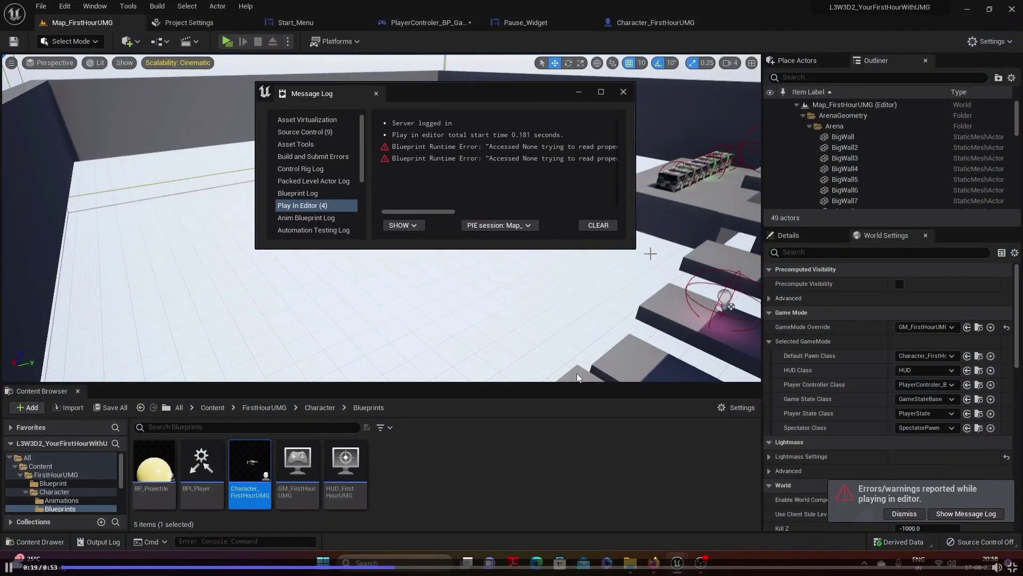
{"action": "left_click_drag", "start_coordinate": [636, 248], "coordinate": [937, 378]}
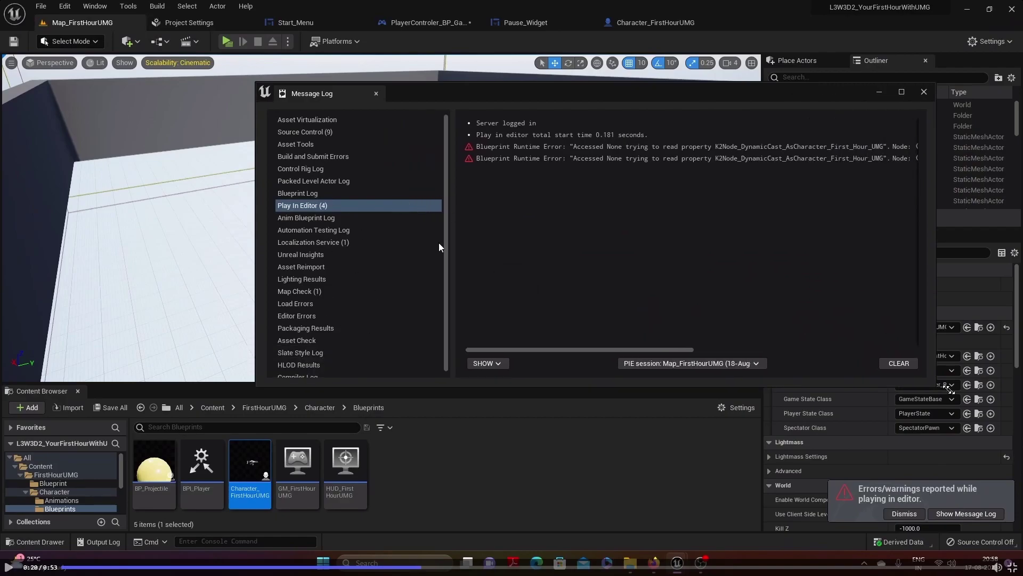
Replay the video from around 0:15, 0:11 and 0:06
{"action": "left_click_drag", "start_coordinate": [379, 566], "coordinate": [334, 568]}
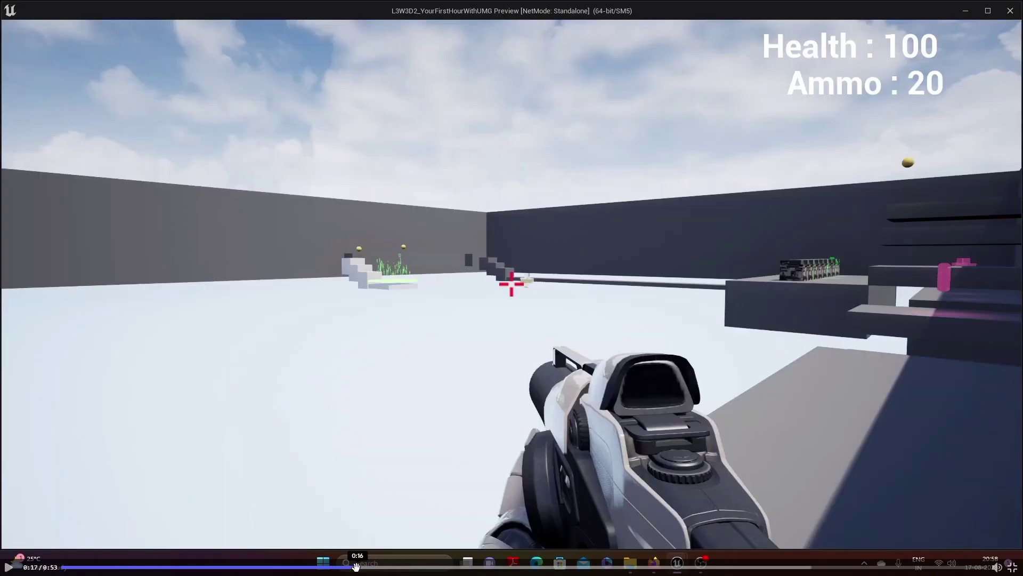
{"action": "key", "text": "space"}
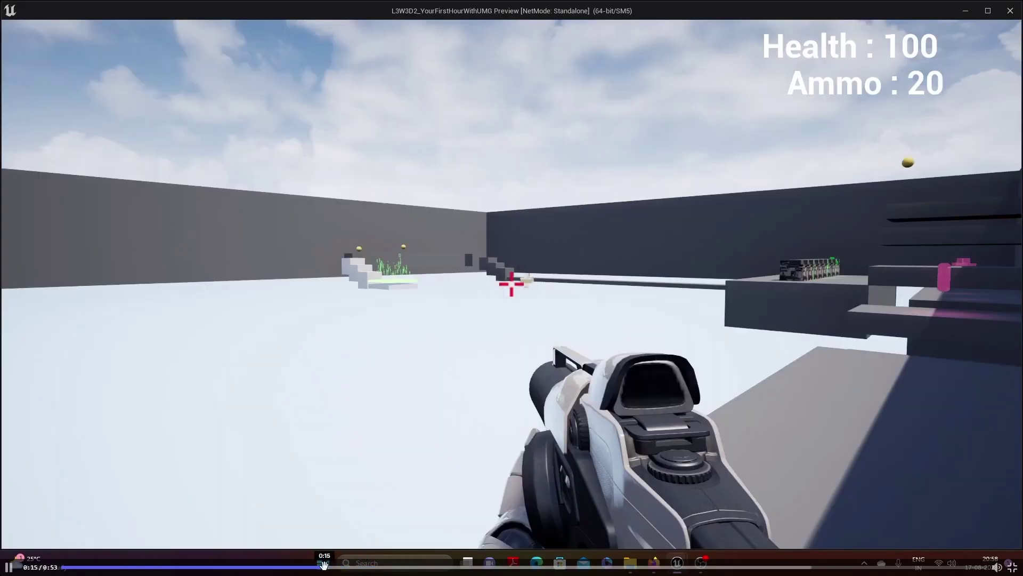
{"action": "left_click", "coordinate": [266, 567]}
{"action": "left_click", "coordinate": [168, 565]}
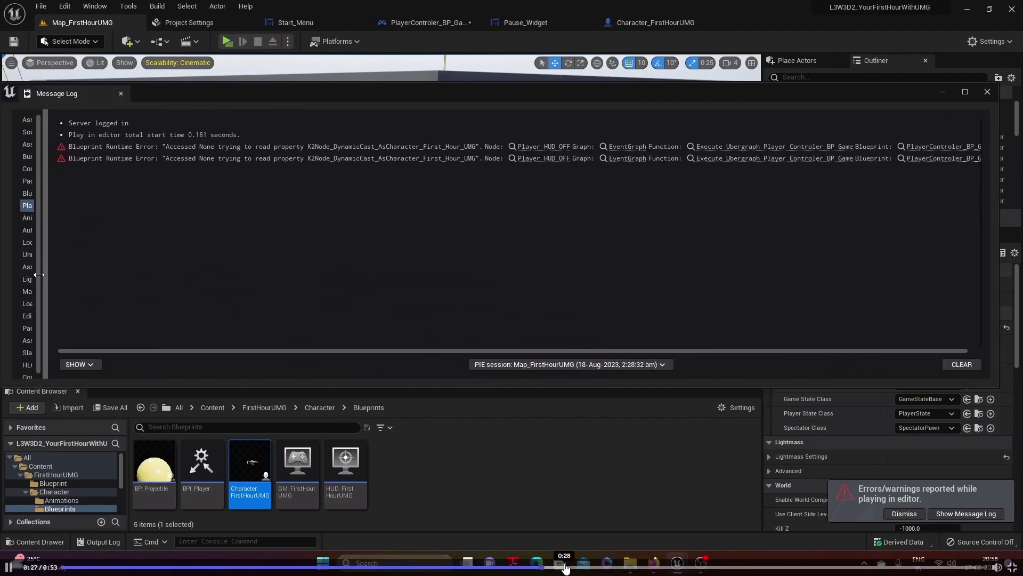
Skip ahead to 0:35, the full error log and the gameplay footage, then leave fullscreen
{"action": "left_click", "coordinate": [668, 566]}
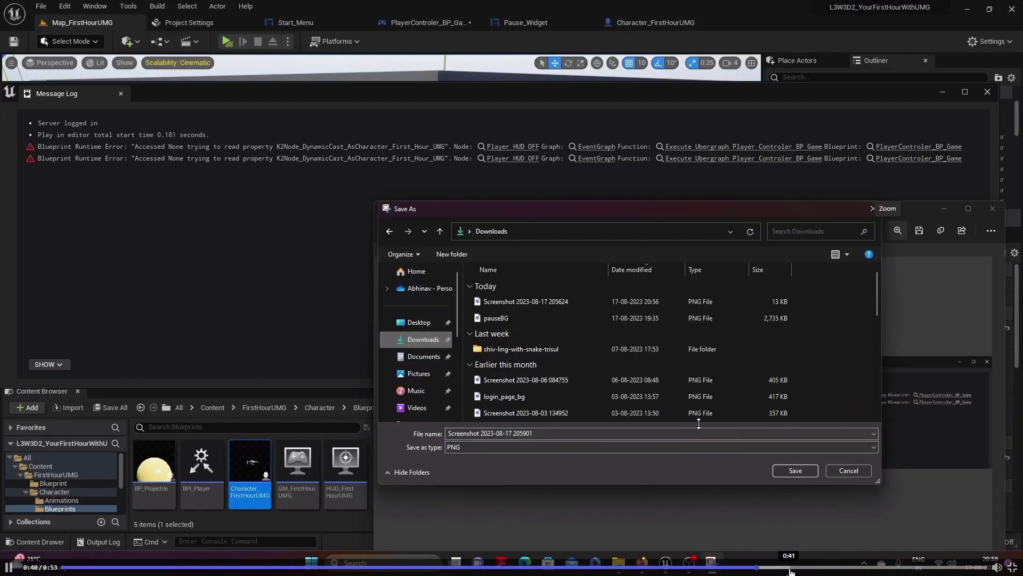
{"action": "left_click", "coordinate": [799, 568]}
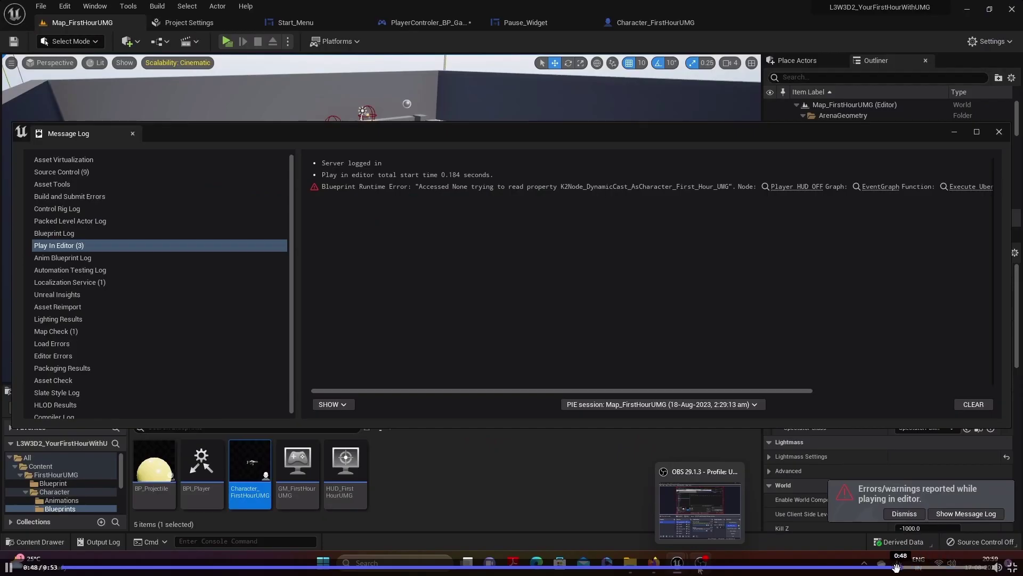
{"action": "left_click", "coordinate": [839, 568]}
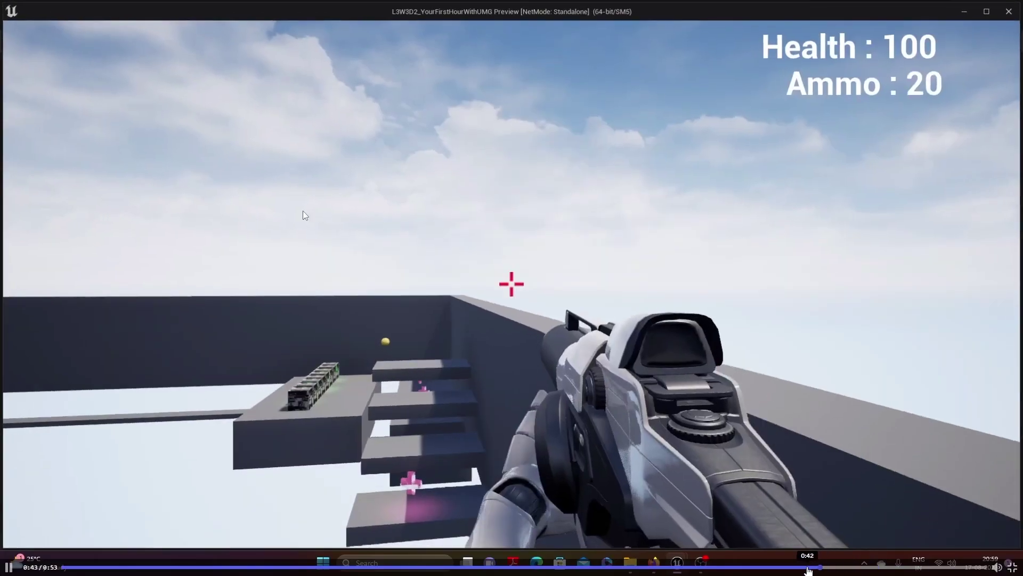
{"action": "left_click", "coordinate": [747, 568]}
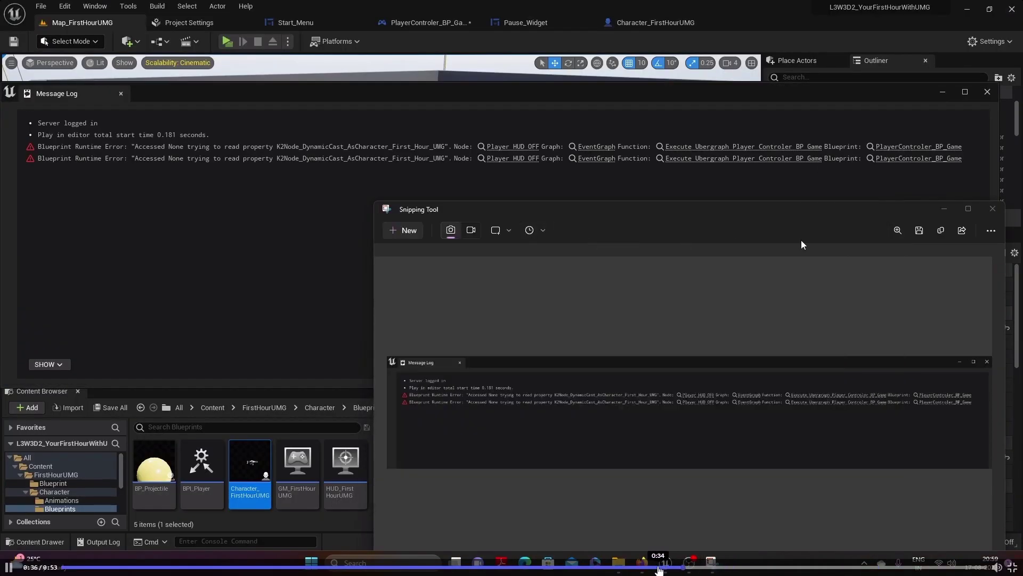
{"action": "key", "text": "Left"}
Re-examine the Compiler Results and Message Log 'Accessed None' screenshots, then switch to Chrome
{"action": "left_click", "coordinate": [462, 388]}
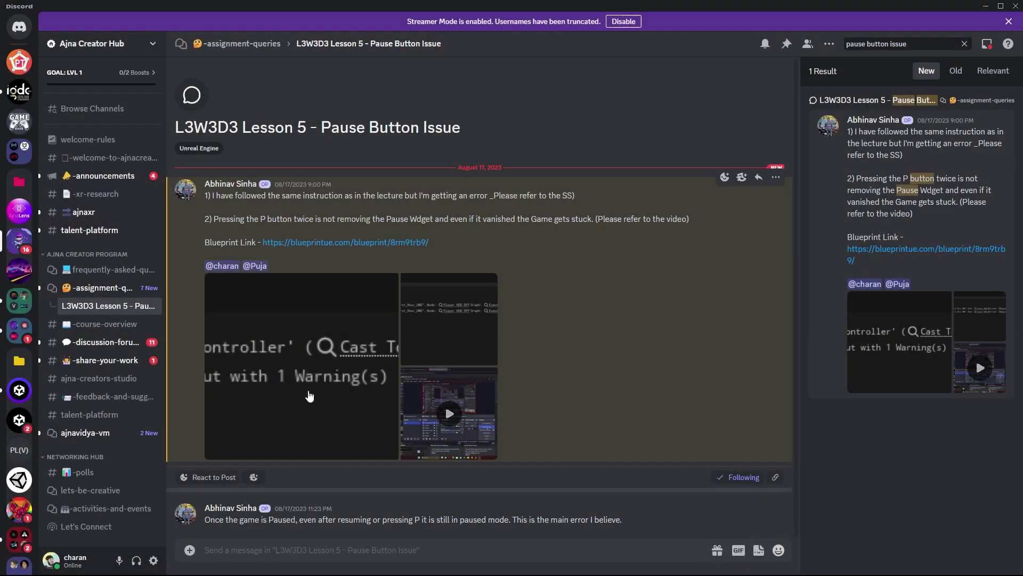
{"action": "left_click", "coordinate": [384, 321]}
{"action": "left_click", "coordinate": [440, 346]}
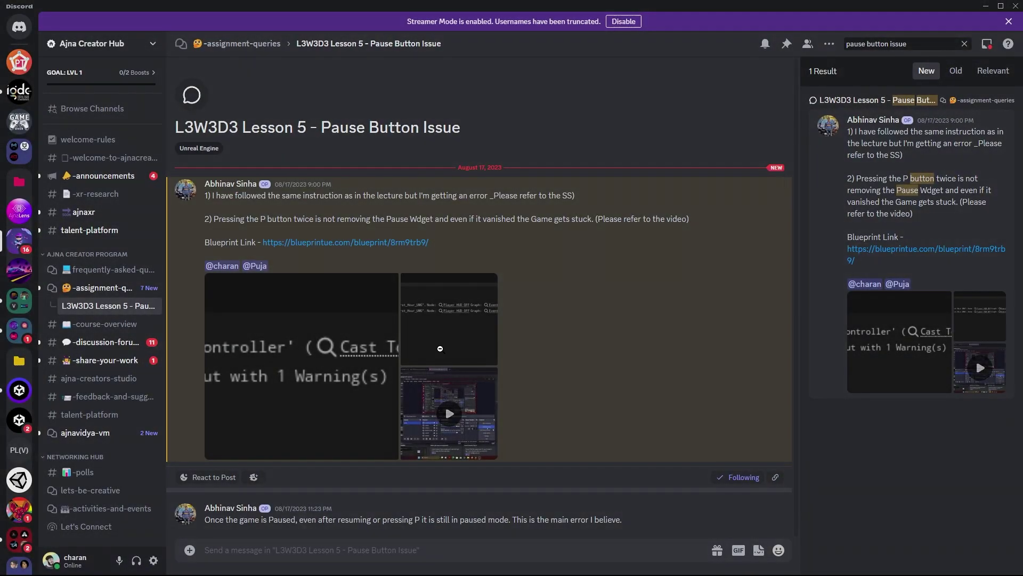
{"action": "left_click", "coordinate": [449, 303]}
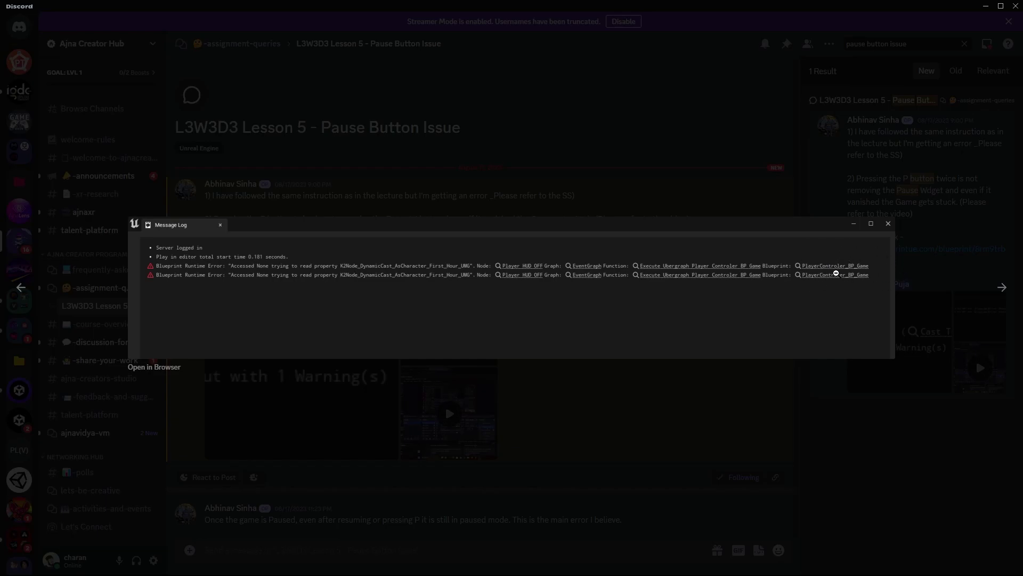
{"action": "key", "text": "alt+Tab"}
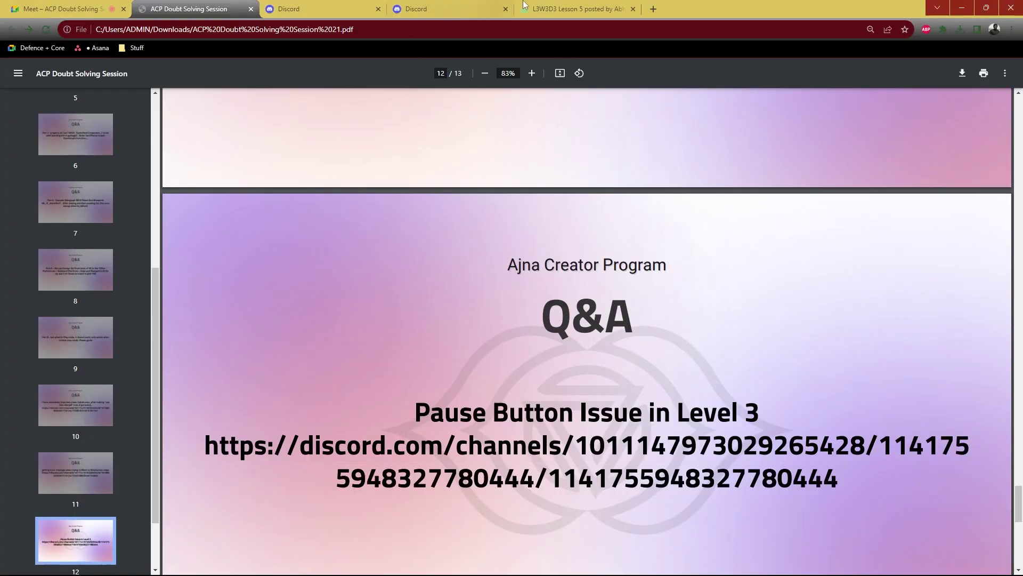
Pan the graph from InputAction Pause to Set Game Paused and compare it with the Message Log
{"action": "left_click", "coordinate": [576, 9]}
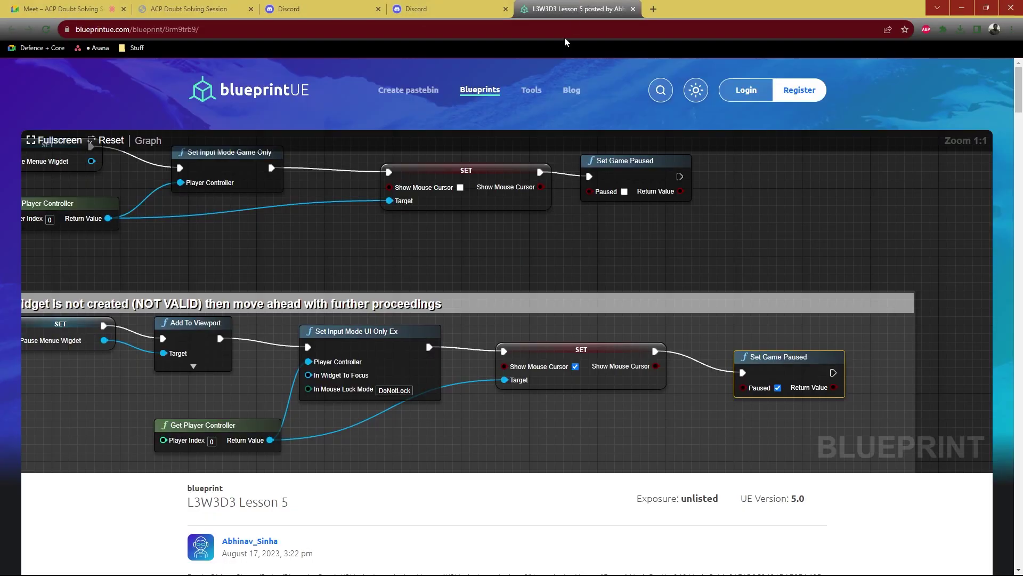
{"action": "left_click_drag", "start_coordinate": [323, 255], "coordinate": [586, 334]}
{"action": "scroll", "coordinate": [396, 237], "scroll_direction": "down", "scroll_amount": 2}
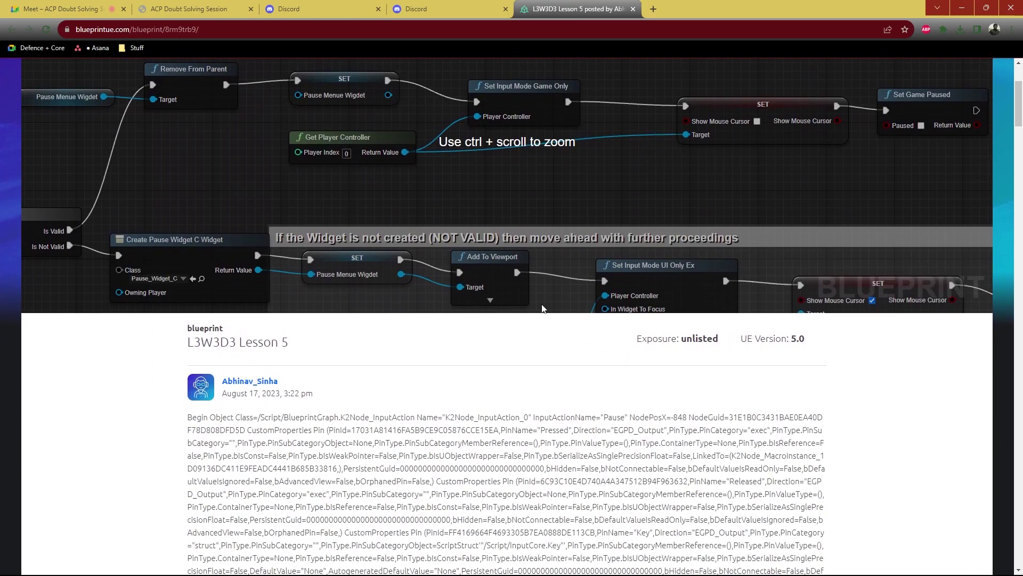
{"action": "mouse_move", "coordinate": [396, 237]}
{"action": "left_mouse_down"}
{"action": "mouse_move", "coordinate": [715, 120]}
{"action": "mouse_move", "coordinate": [405, 117]}
{"action": "left_mouse_up"}
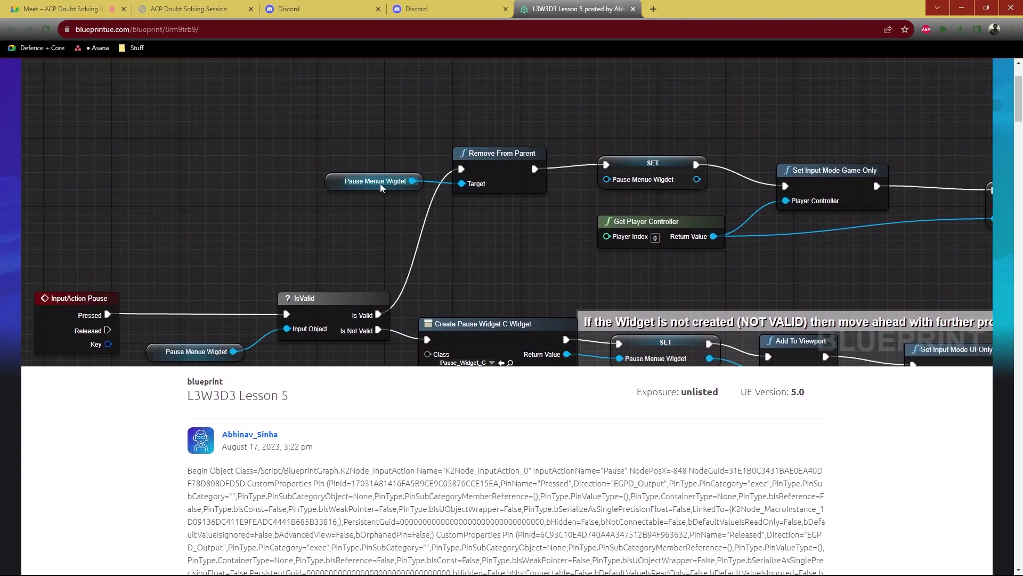
{"action": "left_click_drag", "start_coordinate": [550, 250], "coordinate": [541, 241]}
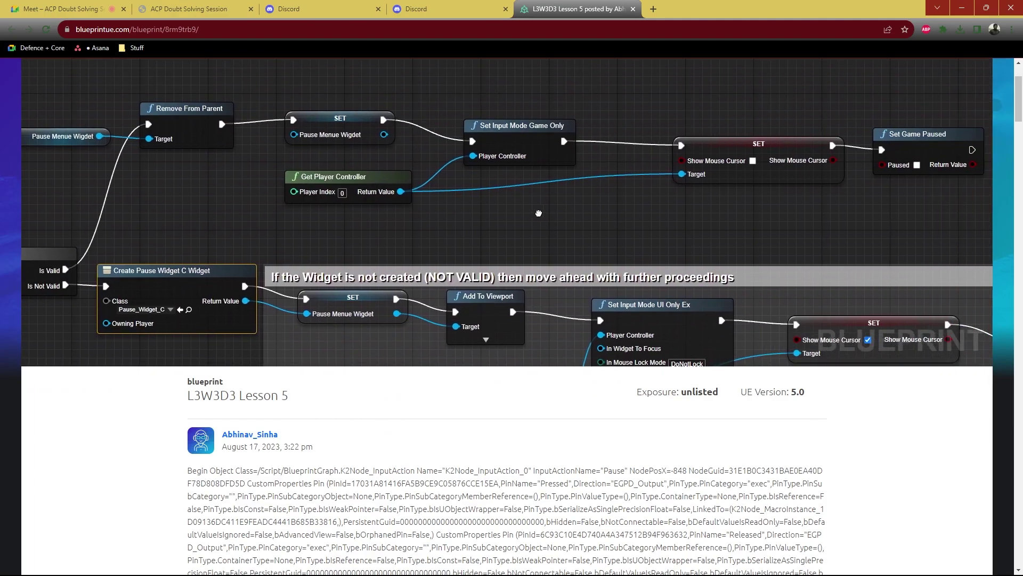
{"action": "mouse_move", "coordinate": [616, 184]}
{"action": "left_mouse_down"}
{"action": "mouse_move", "coordinate": [280, 241]}
{"action": "mouse_move", "coordinate": [920, 132]}
{"action": "left_mouse_up"}
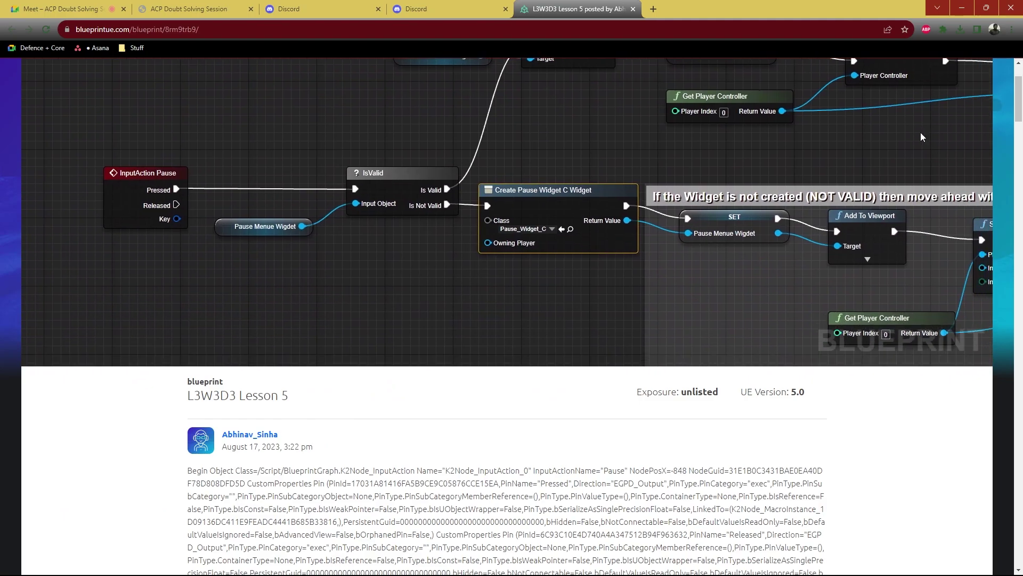
{"action": "key", "text": "alt+Tab"}
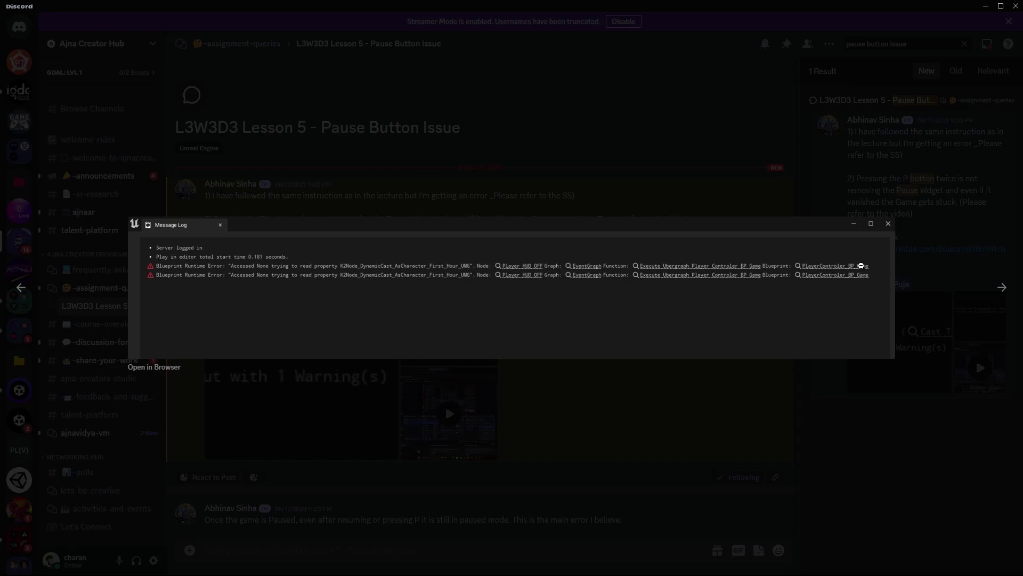
{"action": "key", "text": "alt+Tab"}
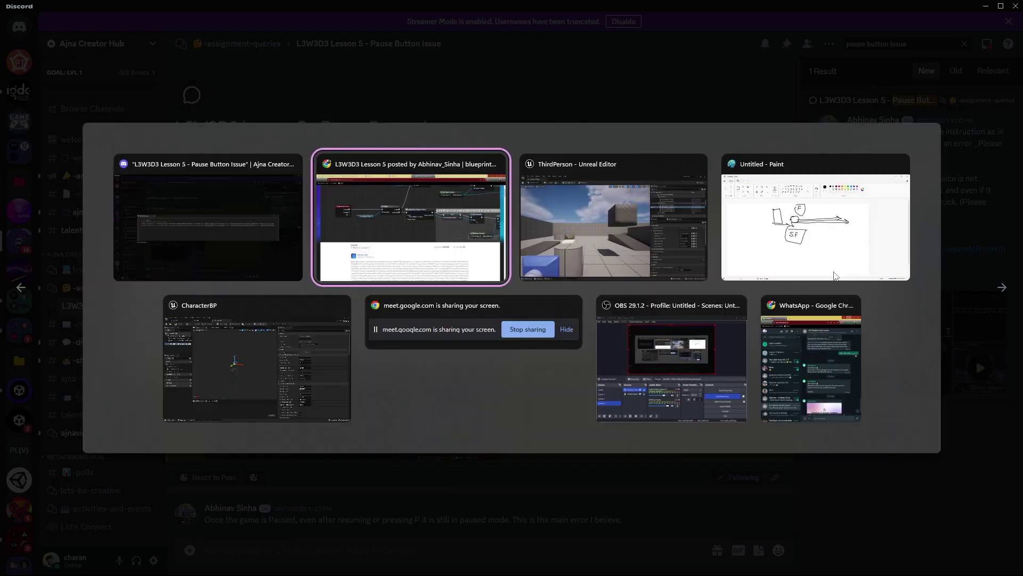
Recheck the Message Log and pan through the Remove From Parent and Create Pause Widget chains
{"action": "left_click_drag", "start_coordinate": [478, 240], "coordinate": [595, 307]}
{"action": "key", "text": "alt+Tab"}
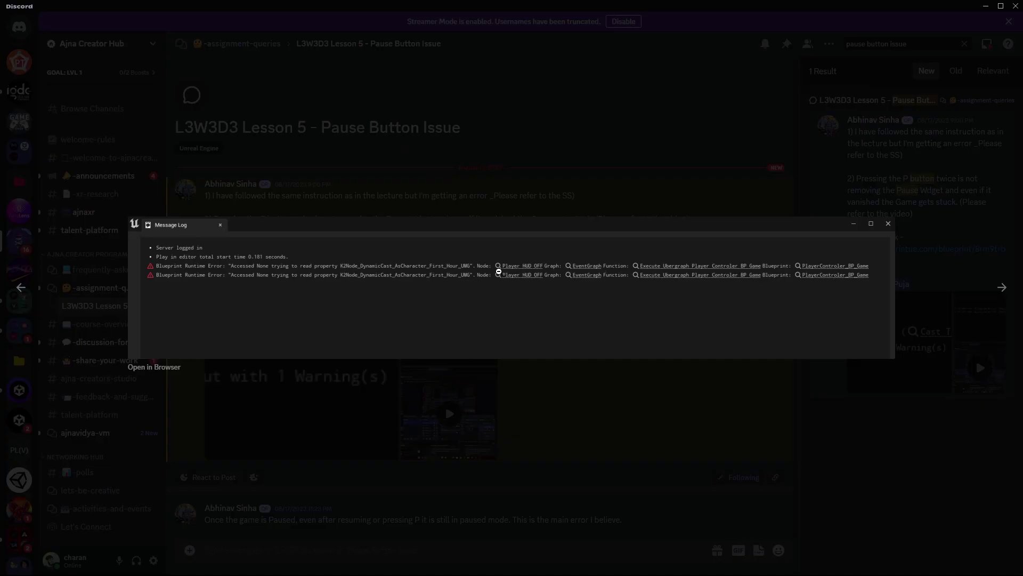
{"action": "key", "text": "alt+Tab"}
{"action": "key", "text": "ctrl+shift+Tab"}
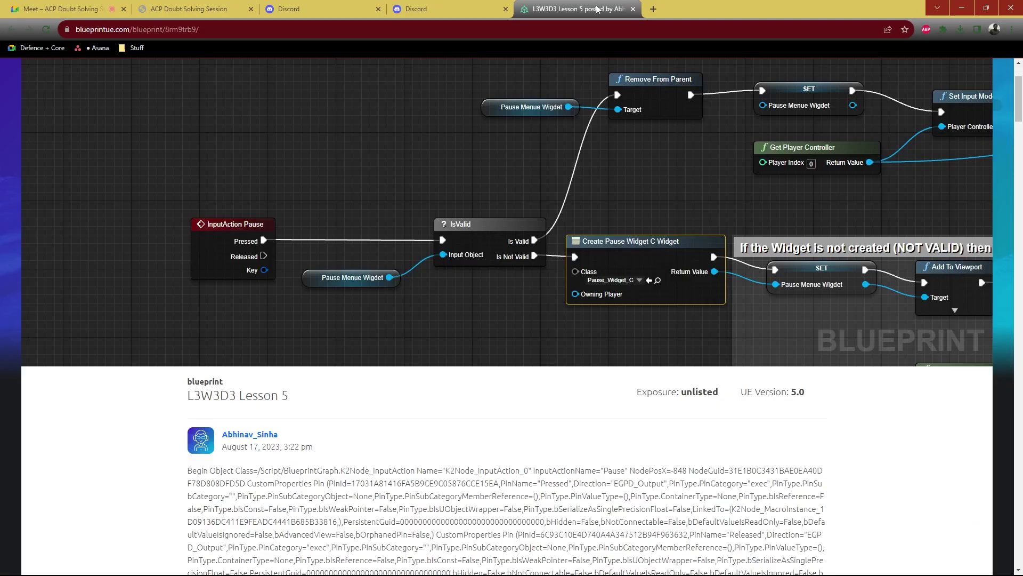
{"action": "mouse_move", "coordinate": [678, 198]}
{"action": "left_mouse_down"}
{"action": "mouse_move", "coordinate": [110, 100]}
{"action": "mouse_move", "coordinate": [792, 360]}
{"action": "left_mouse_up"}
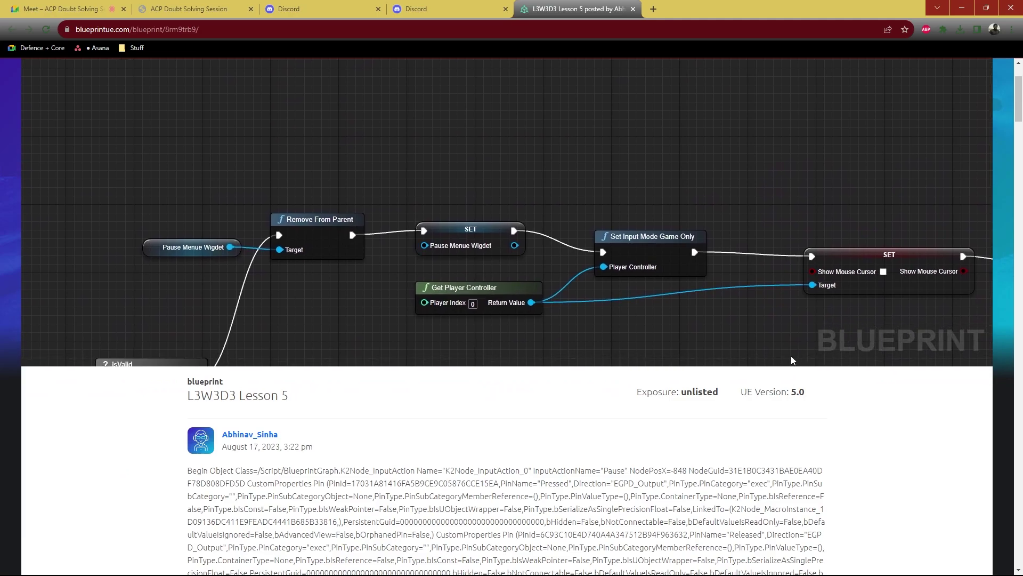
{"action": "left_click_drag", "start_coordinate": [281, 328], "coordinate": [670, 205]}
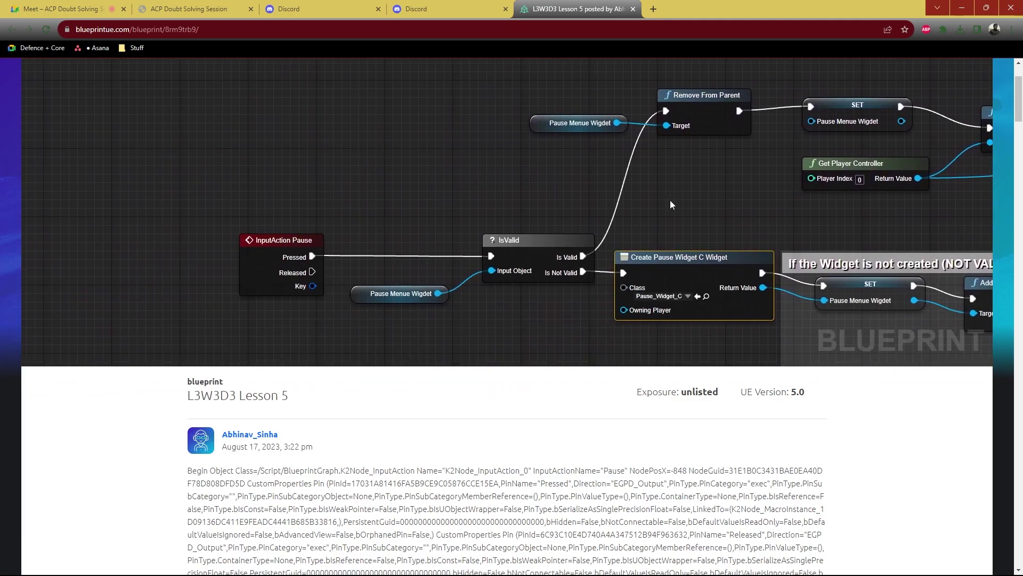
{"action": "key", "text": "alt+Tab"}
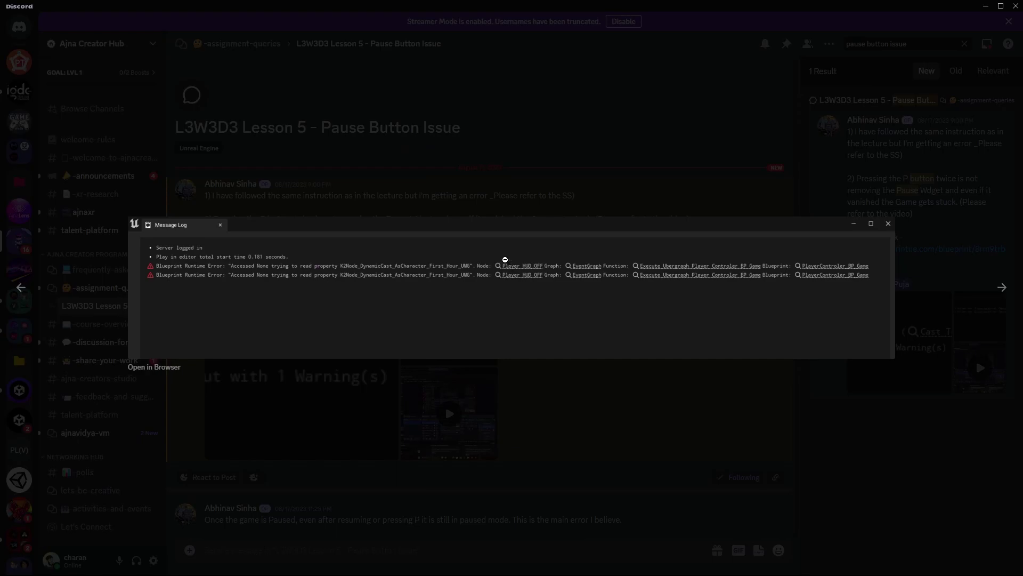
Pan across Add To Viewport, Remove From Parent and Create Pause Widget, recheck the Message Log, then recentre on InputAction Pause
{"action": "key", "text": "alt+Tab"}
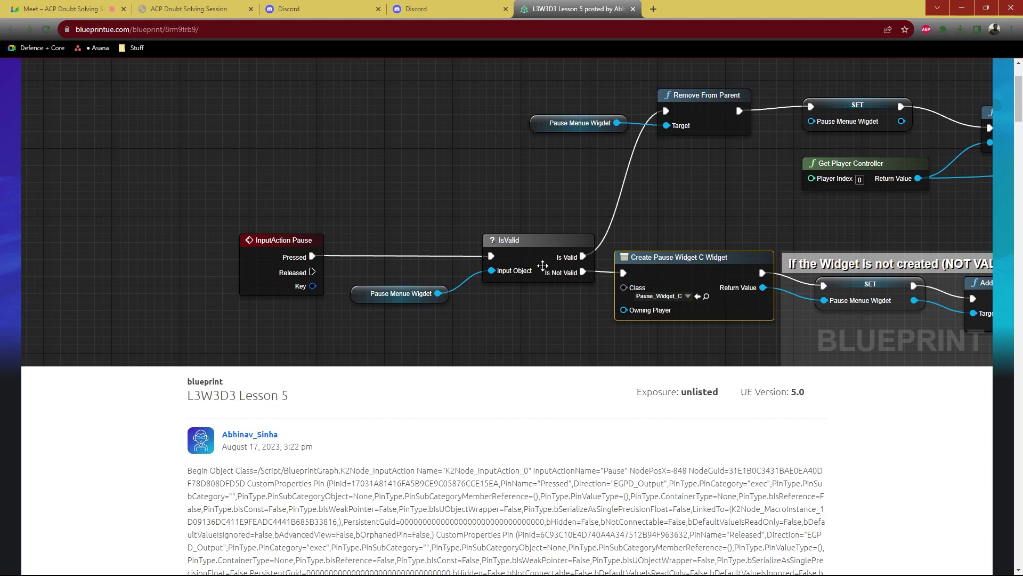
{"action": "scroll", "coordinate": [388, 171], "scroll_direction": "down", "scroll_amount": 2}
{"action": "scroll", "coordinate": [413, 192], "scroll_direction": "up", "scroll_amount": 2}
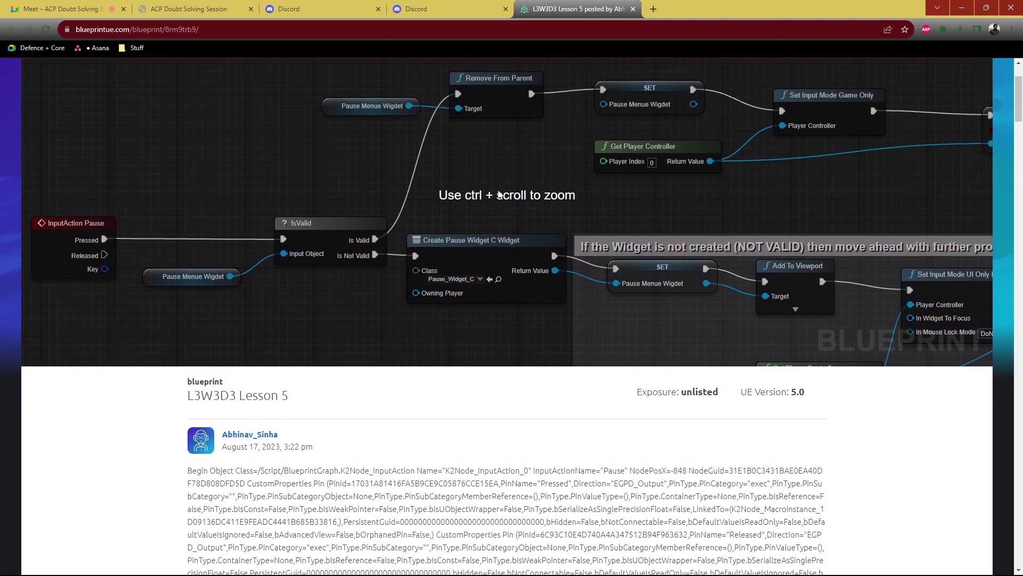
{"action": "mouse_move", "coordinate": [496, 184]}
{"action": "left_mouse_down"}
{"action": "mouse_move", "coordinate": [559, 219]}
{"action": "mouse_move", "coordinate": [631, 80]}
{"action": "left_mouse_up"}
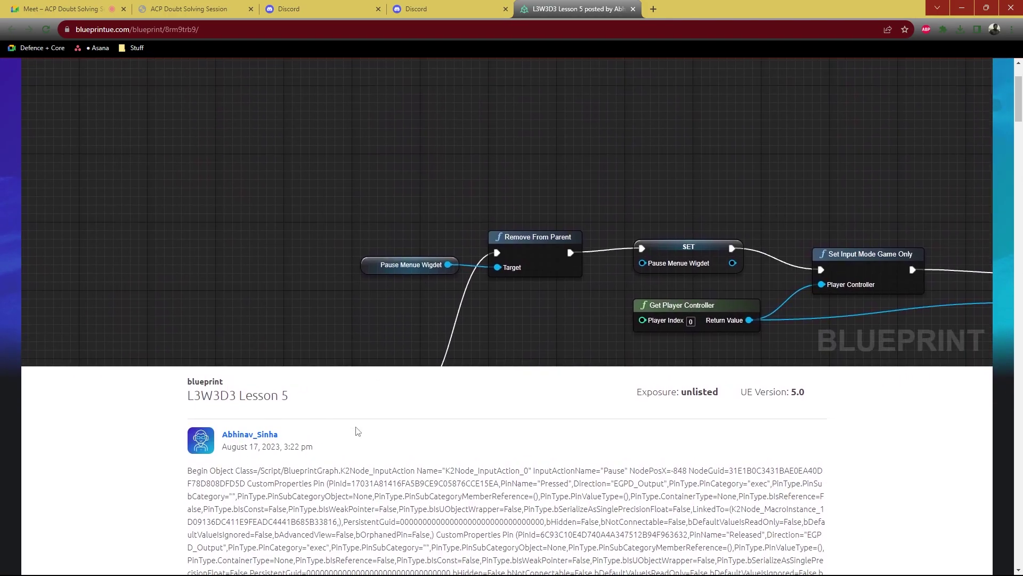
{"action": "left_click_drag", "start_coordinate": [480, 200], "coordinate": [340, 8]}
{"action": "mouse_move", "coordinate": [943, 331]}
{"action": "left_mouse_down"}
{"action": "mouse_move", "coordinate": [460, 229]}
{"action": "mouse_move", "coordinate": [407, 343]}
{"action": "mouse_move", "coordinate": [431, 202]}
{"action": "left_mouse_up"}
{"action": "left_click_drag", "start_coordinate": [355, 188], "coordinate": [558, 246]}
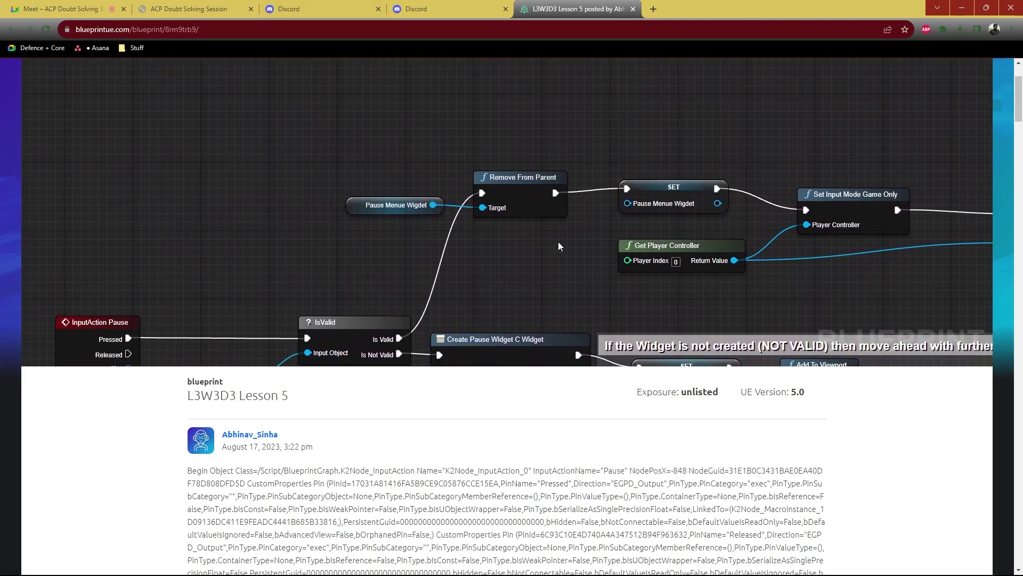
{"action": "left_click_drag", "start_coordinate": [384, 274], "coordinate": [371, 199]}
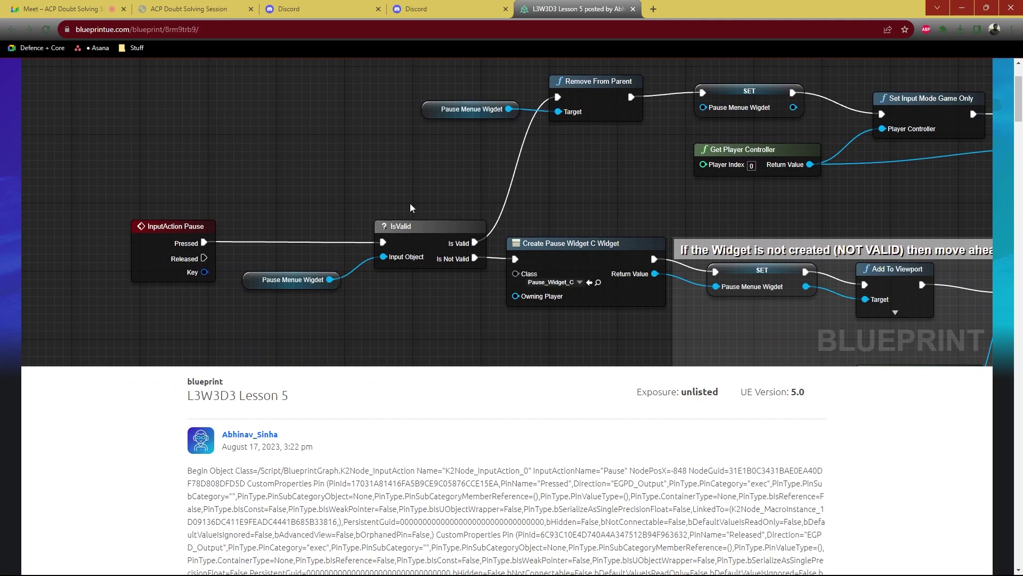
{"action": "scroll", "coordinate": [470, 206], "scroll_direction": "down", "scroll_amount": 2}
{"action": "scroll", "coordinate": [592, 220], "scroll_direction": "down", "scroll_amount": 3}
{"action": "scroll", "coordinate": [711, 234], "scroll_direction": "down", "scroll_amount": 3}
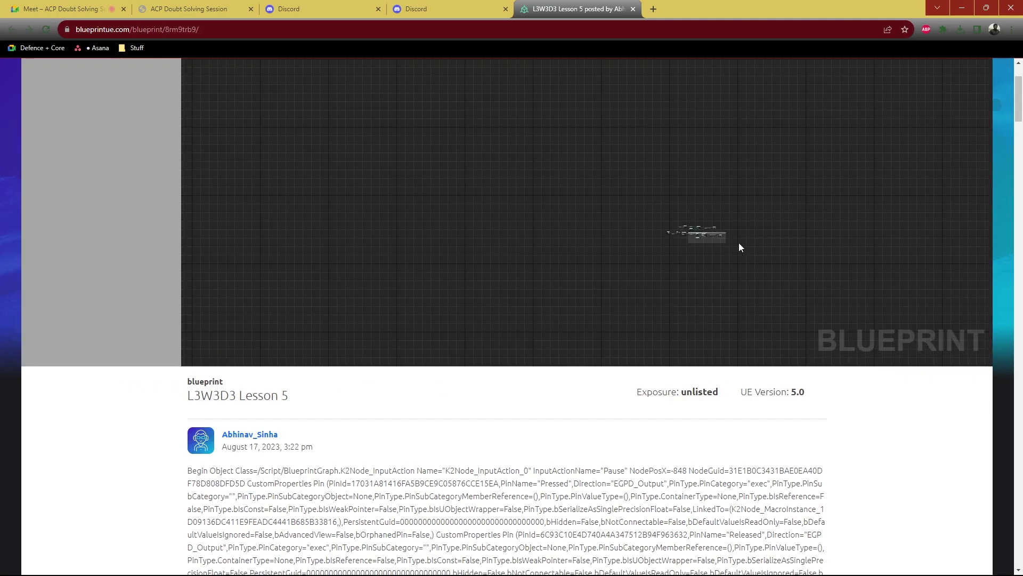
{"action": "scroll", "coordinate": [739, 247], "scroll_direction": "up", "scroll_amount": 5}
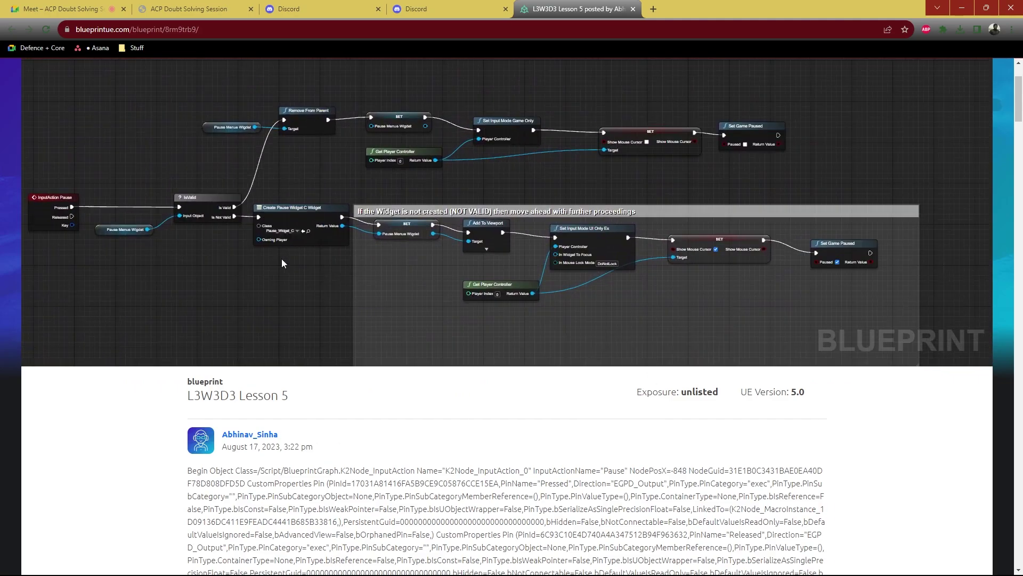
{"action": "key", "text": "alt+Tab"}
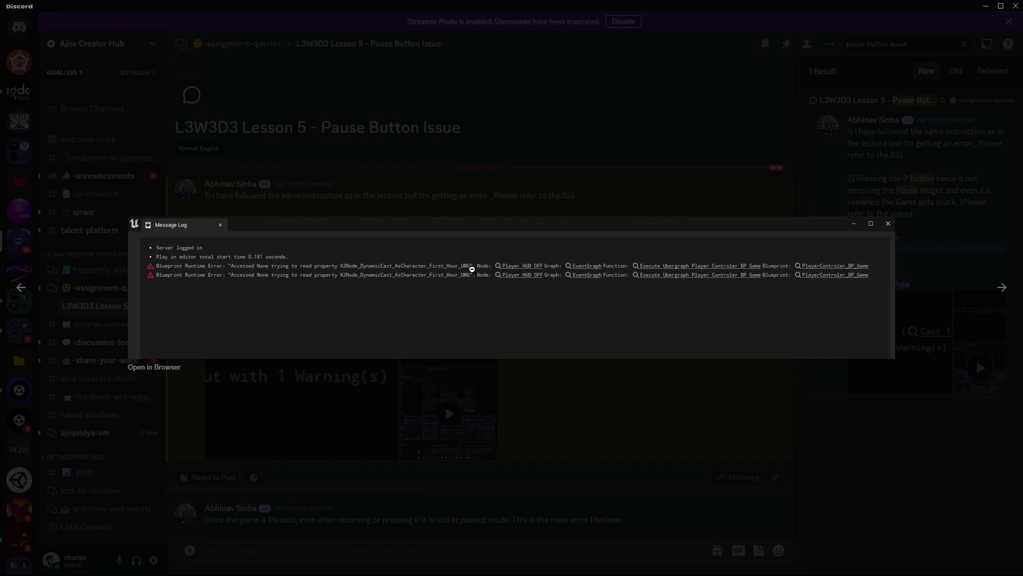
{"action": "key", "text": "alt+Tab"}
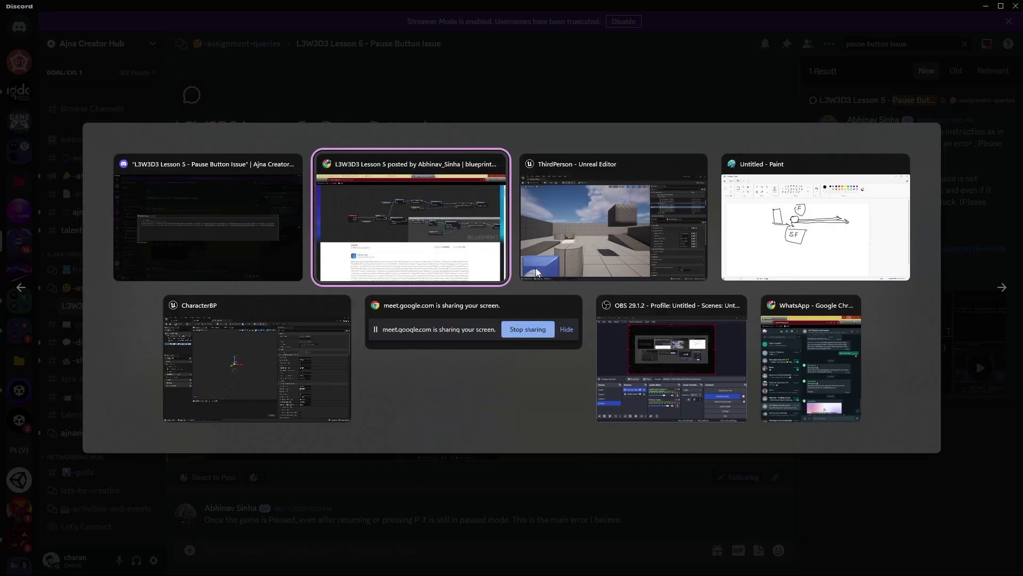
{"action": "scroll", "coordinate": [360, 264], "scroll_direction": "up", "scroll_amount": 3}
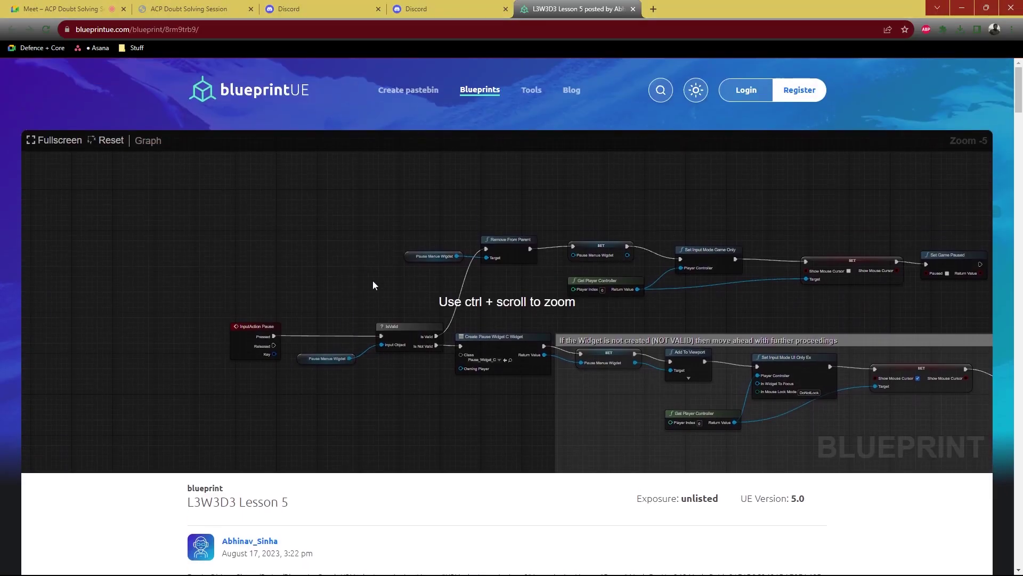
{"action": "scroll", "coordinate": [373, 283], "scroll_direction": "down", "scroll_amount": 1}
{"action": "scroll", "coordinate": [371, 248], "scroll_direction": "up", "scroll_amount": 3, "text": "ctrl"}
{"action": "scroll", "coordinate": [371, 256], "scroll_direction": "up", "scroll_amount": 1, "text": "ctrl"}
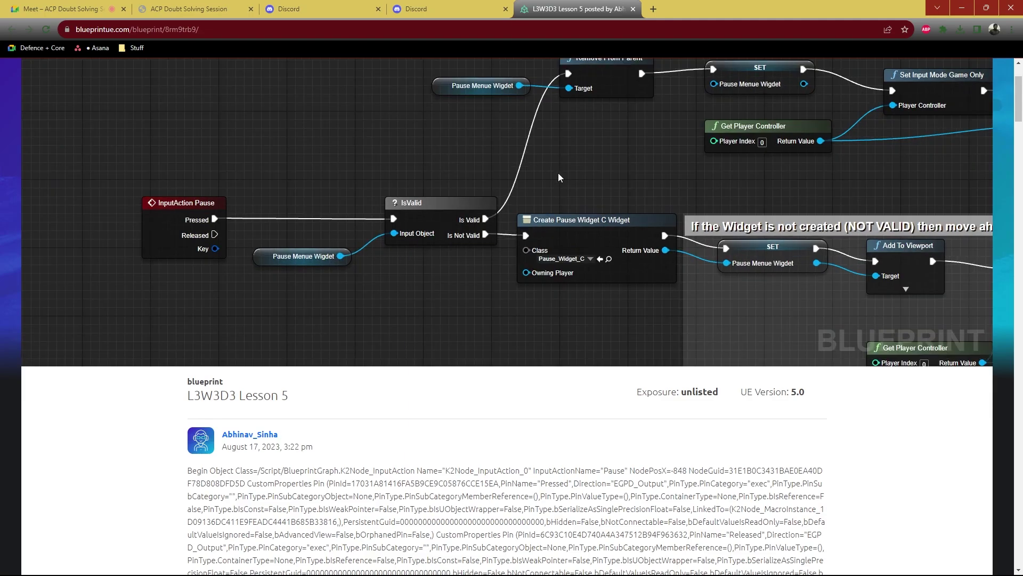
{"action": "left_click_drag", "start_coordinate": [558, 173], "coordinate": [523, 202]}
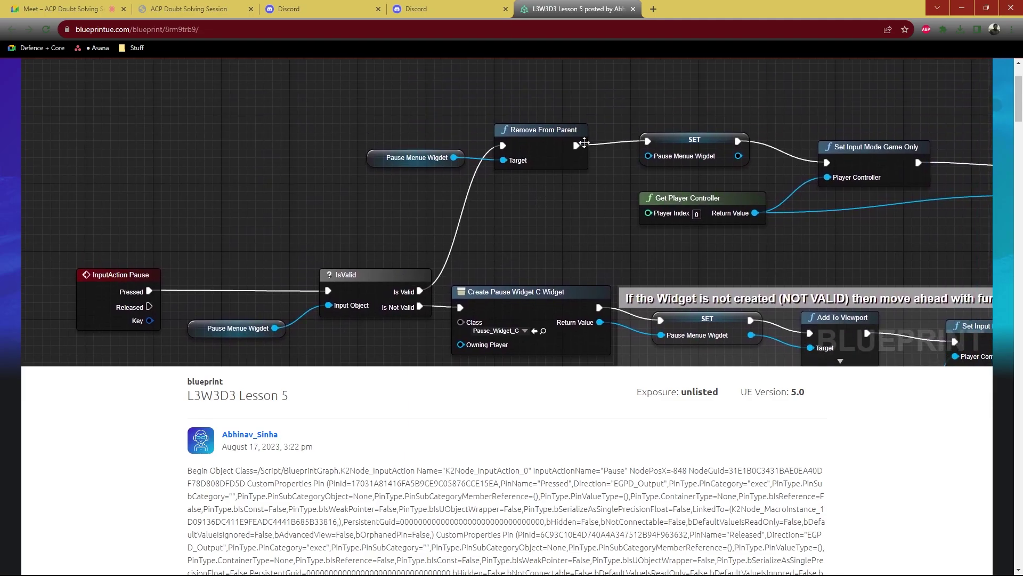